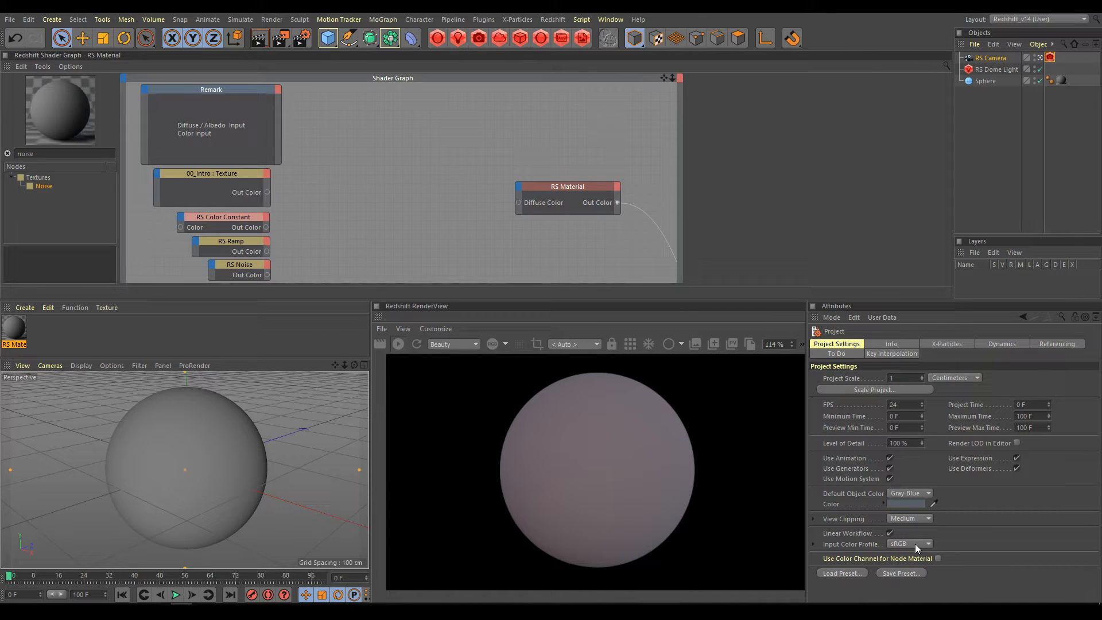
Examine the Display Mode options in the RS Camera tag's color management with its override temporarily enabled.
left_click(1053, 58)
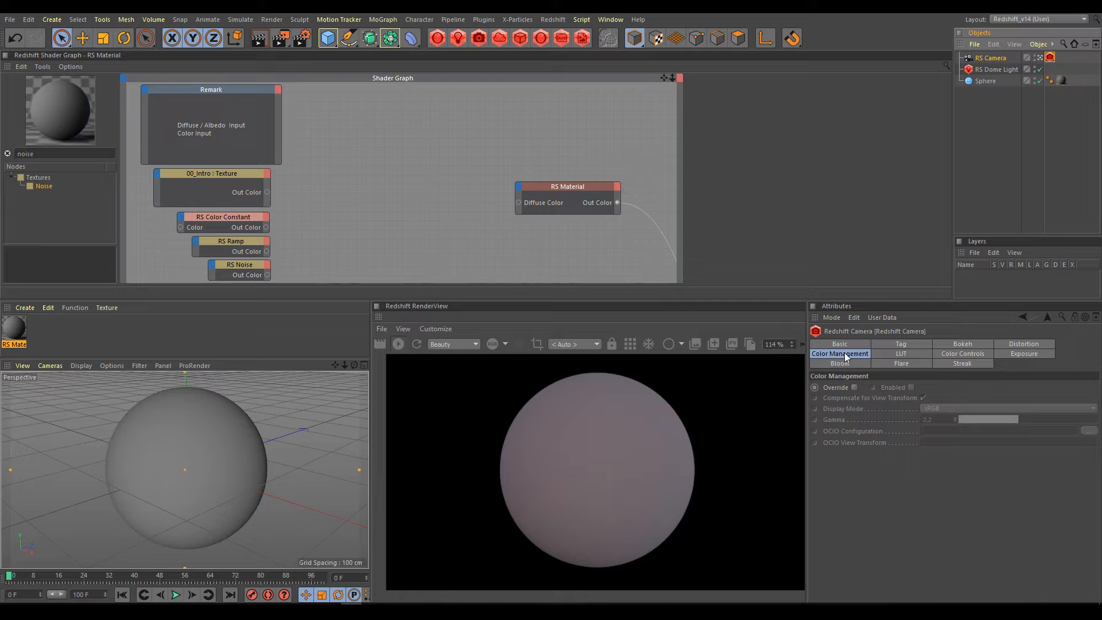
left_click(854, 388)
left_click(912, 388)
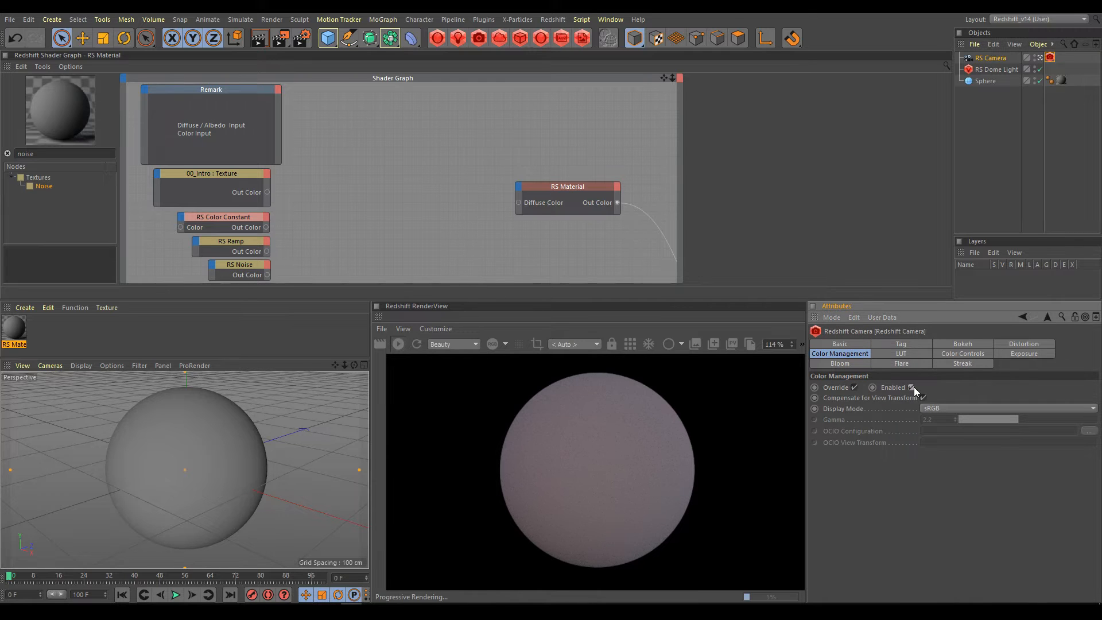
left_click(942, 408)
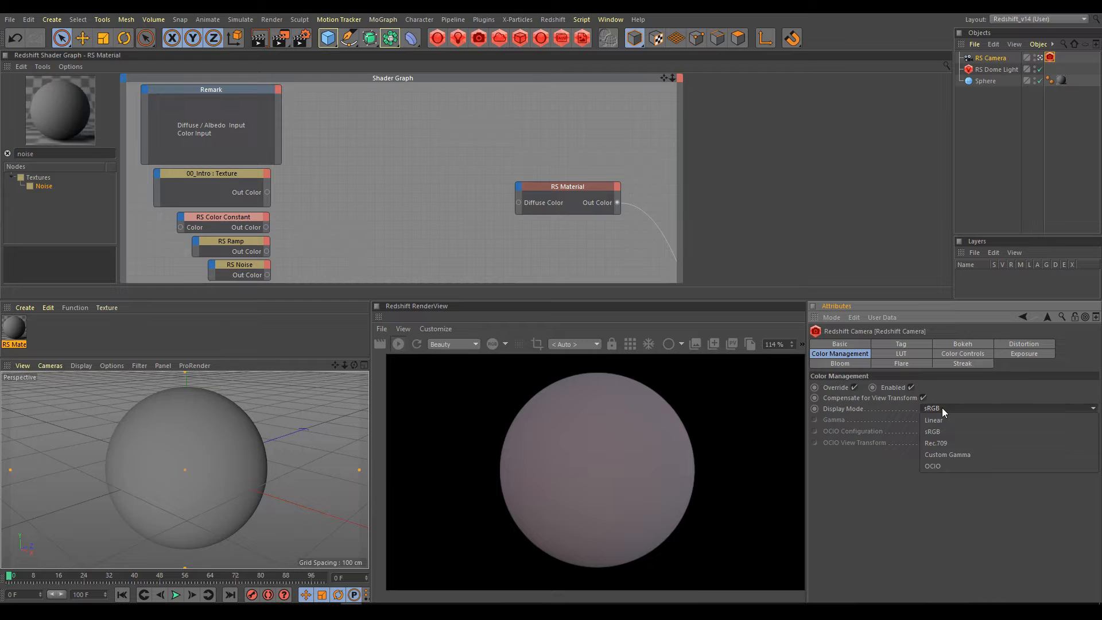
left_click(943, 408)
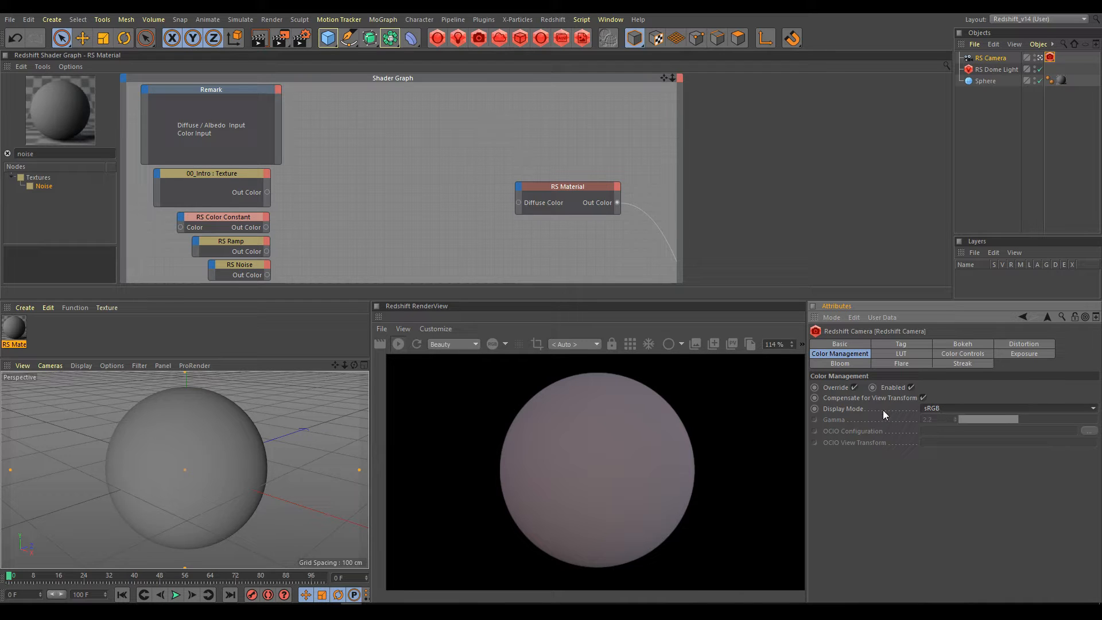
left_click(853, 388)
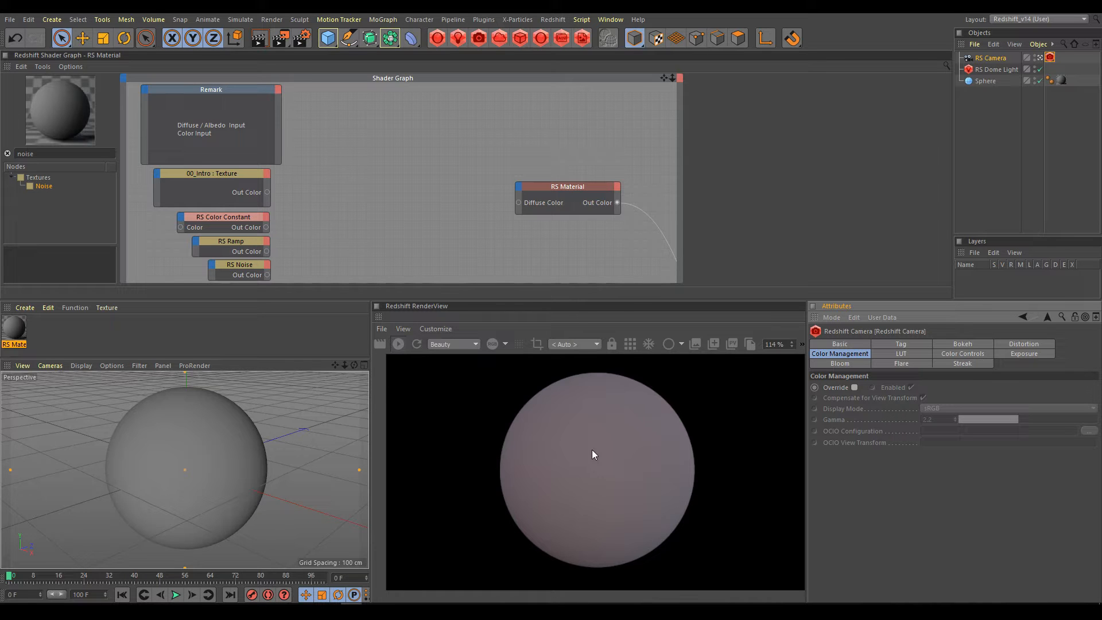
Connect the RS Color Constant, RS Ramp and RS Noise nodes in turn to the RS Material's Diffuse Color input.
left_click(571, 190)
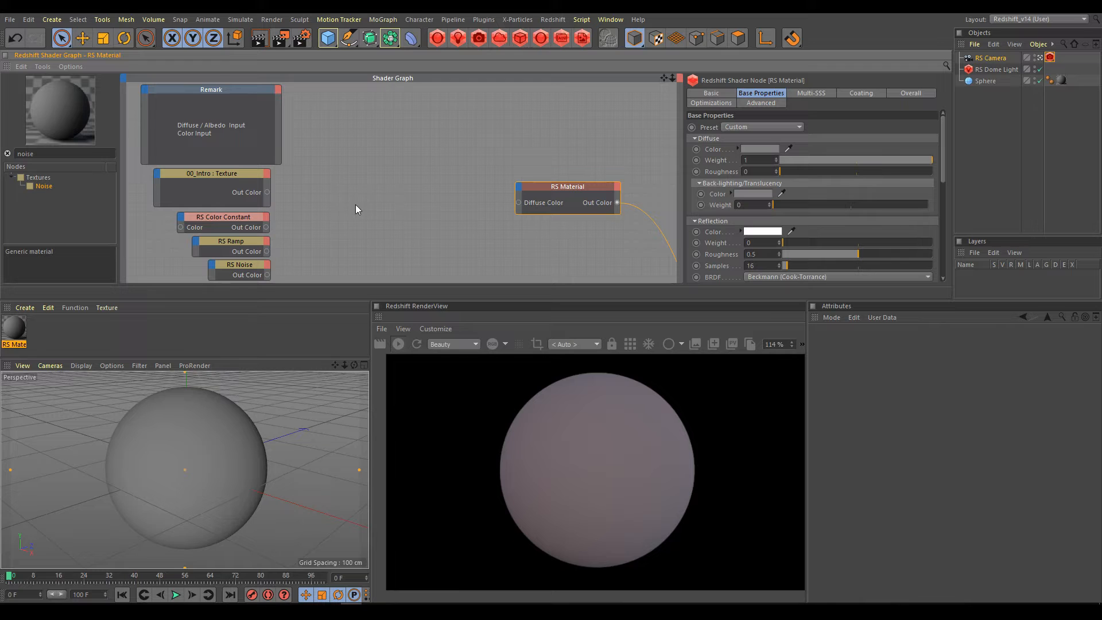
left_click(245, 217)
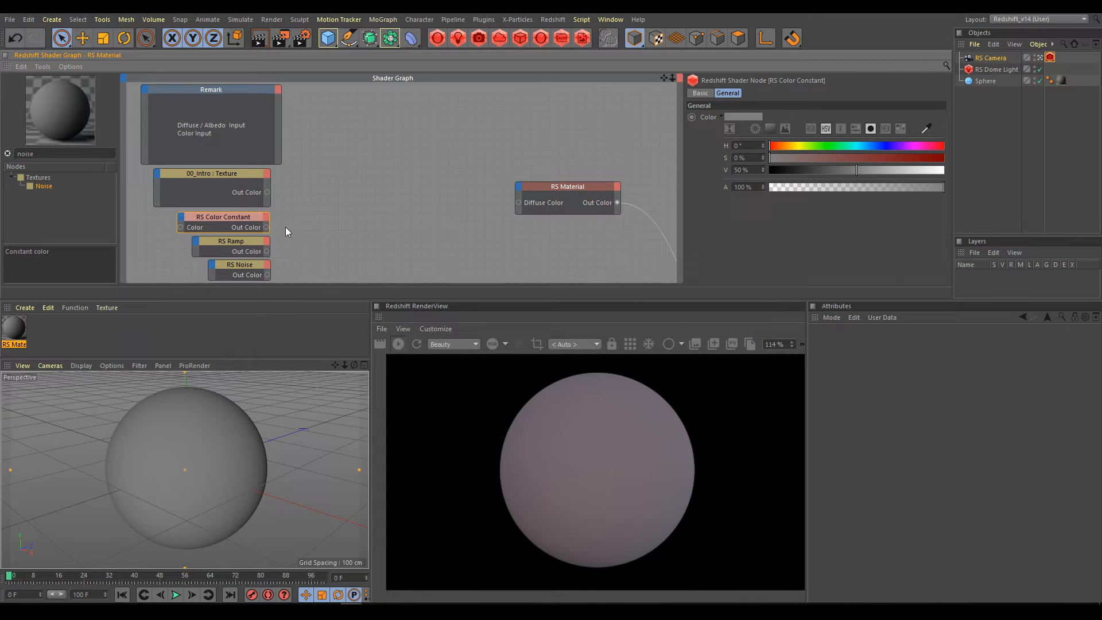
left_click_drag(267, 226, 518, 203)
left_click(240, 241)
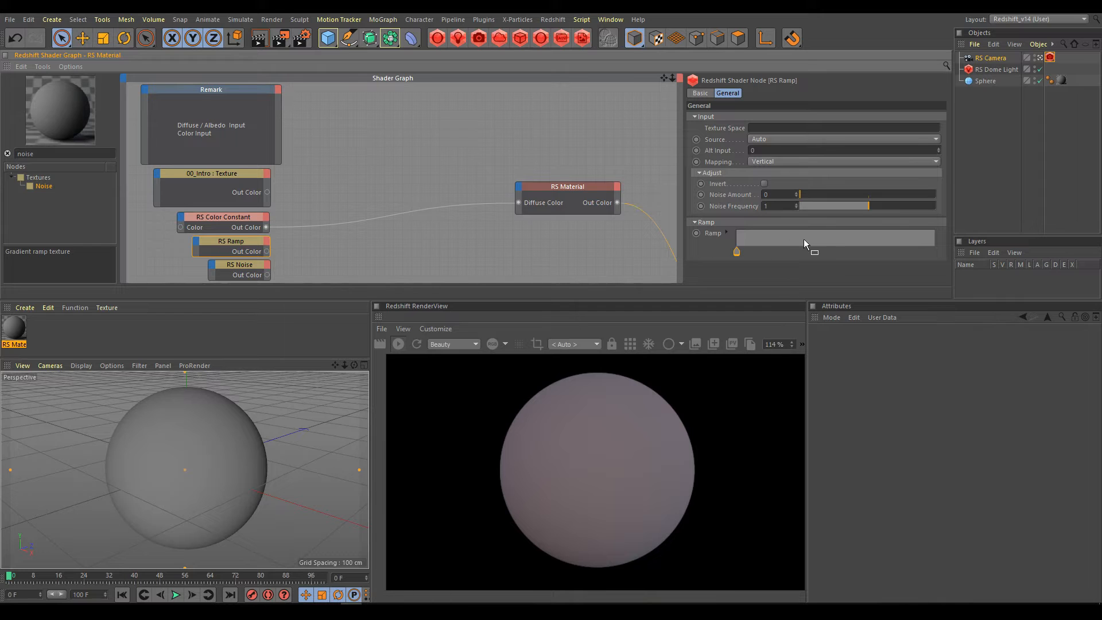
left_click_drag(266, 251, 518, 203)
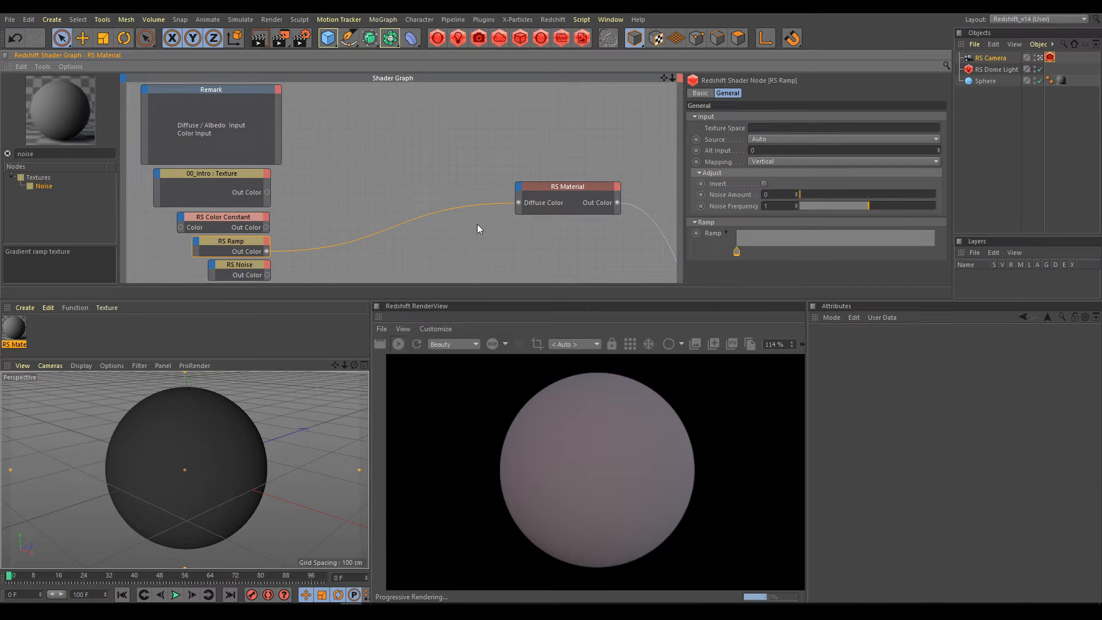
left_click(242, 264)
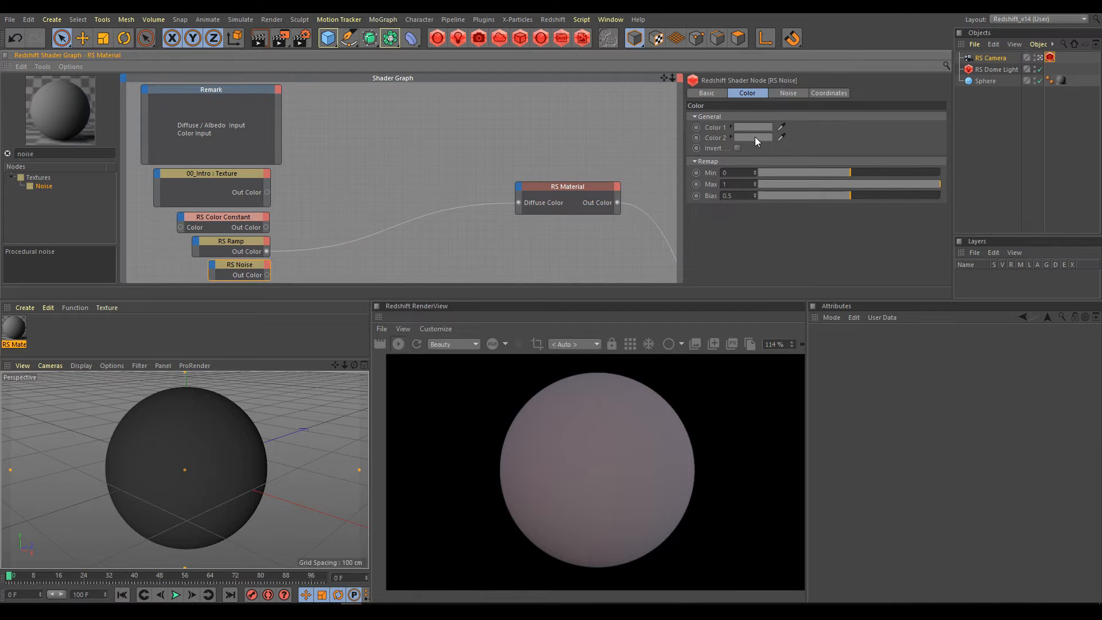
left_click_drag(266, 274, 519, 203)
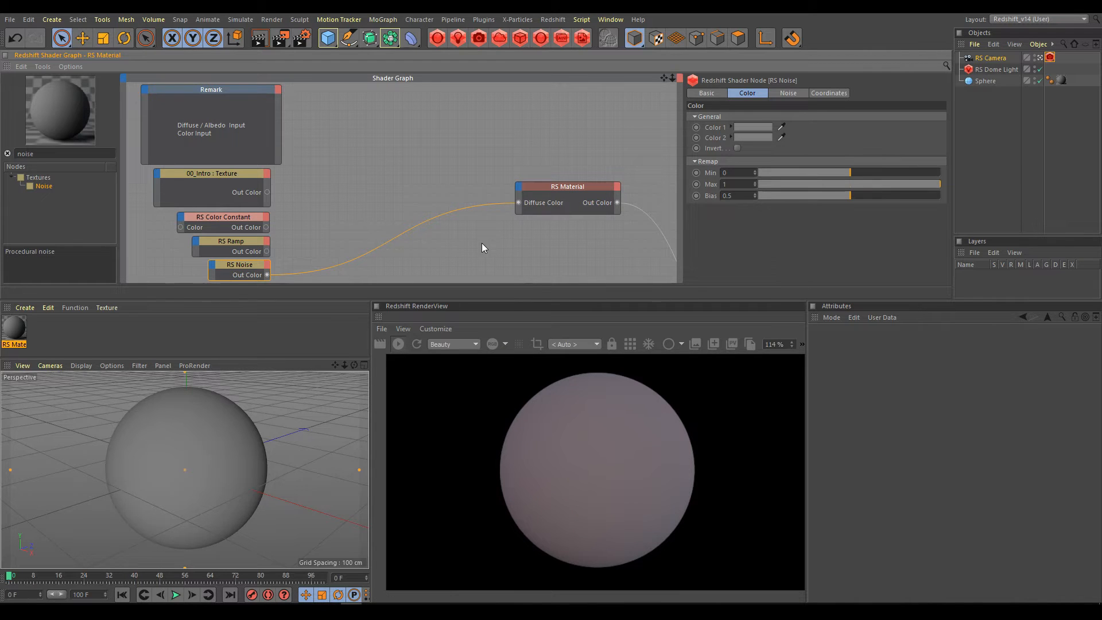
Preview the 00_Intro texture directly on the output and connect it to the RS Material's Diffuse Color input.
left_click(230, 174)
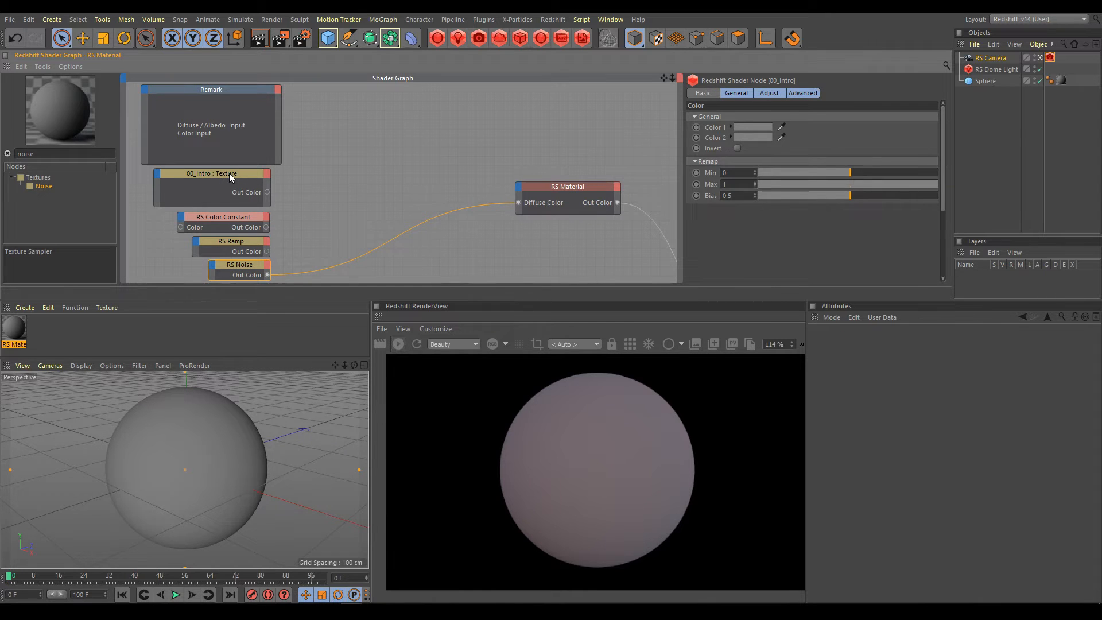
key("o")
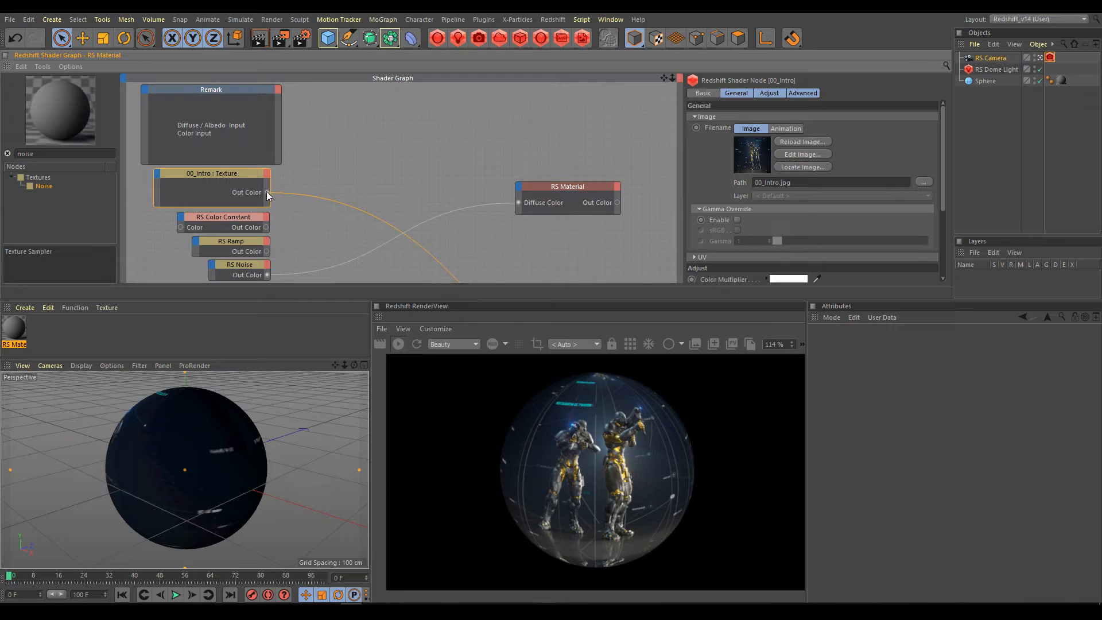
left_click_drag(270, 192, 519, 202)
left_click(582, 186)
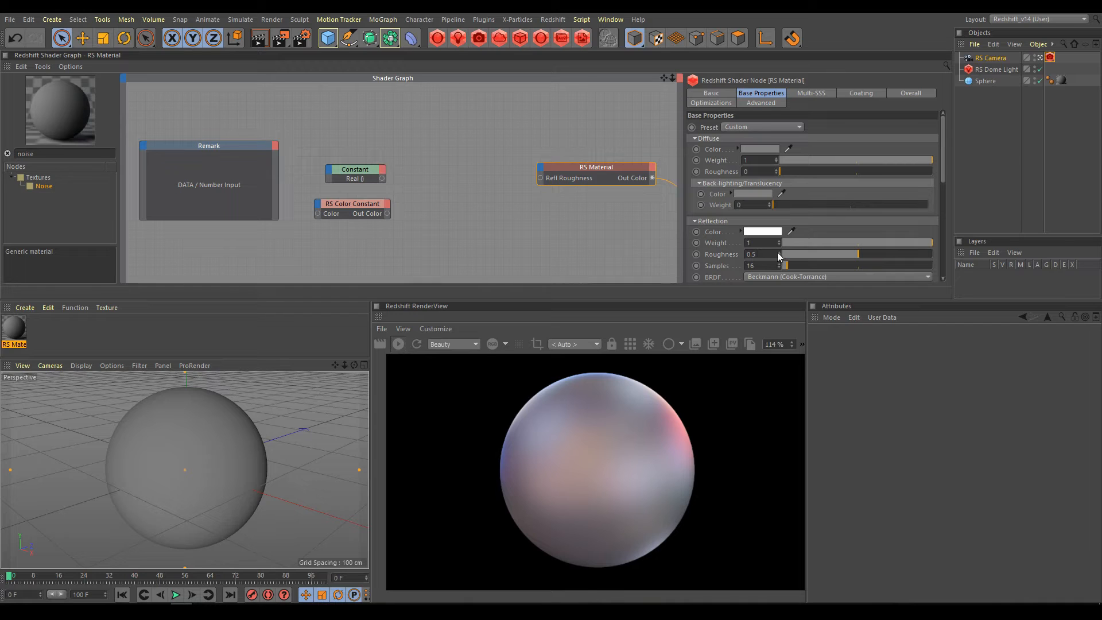
Connect the Constant node with value 0.5 to the RS Material's Refl Roughness input and remove that connection.
left_click(365, 172)
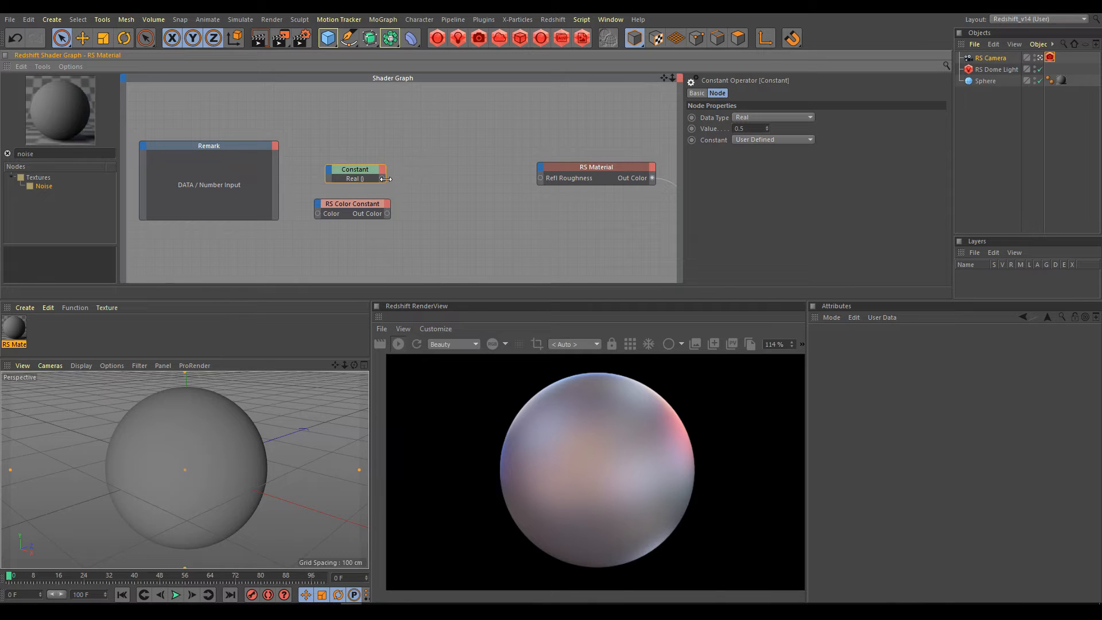
left_click_drag(507, 177, 540, 178)
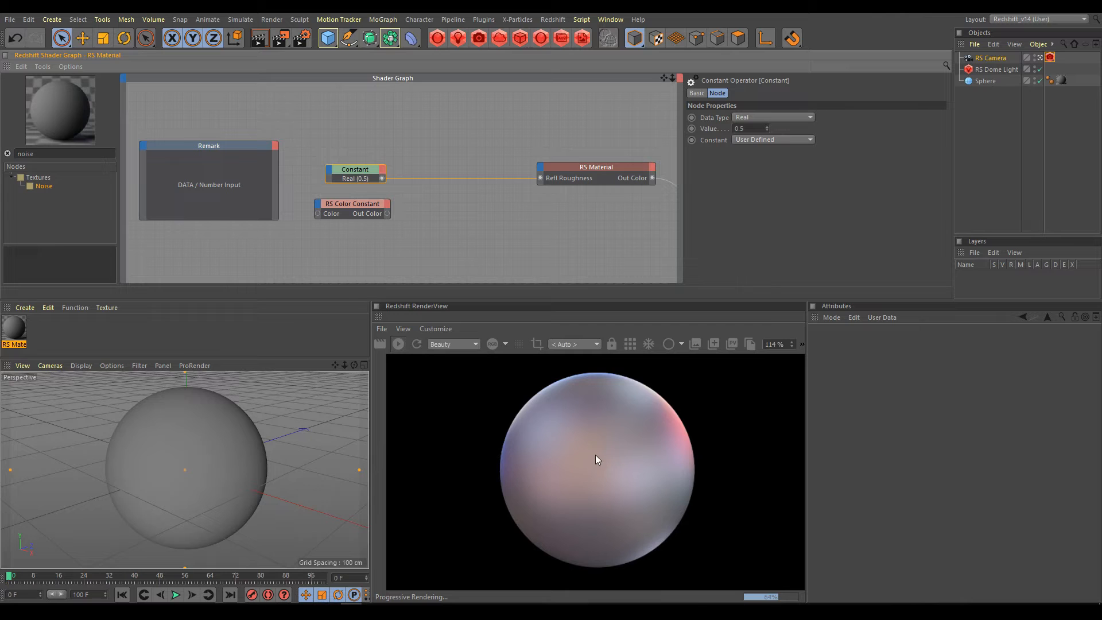
left_click(473, 178)
Try the RS Color Constant node directly in the RS Material's Refl Roughness input and delete the connection.
left_click(354, 205)
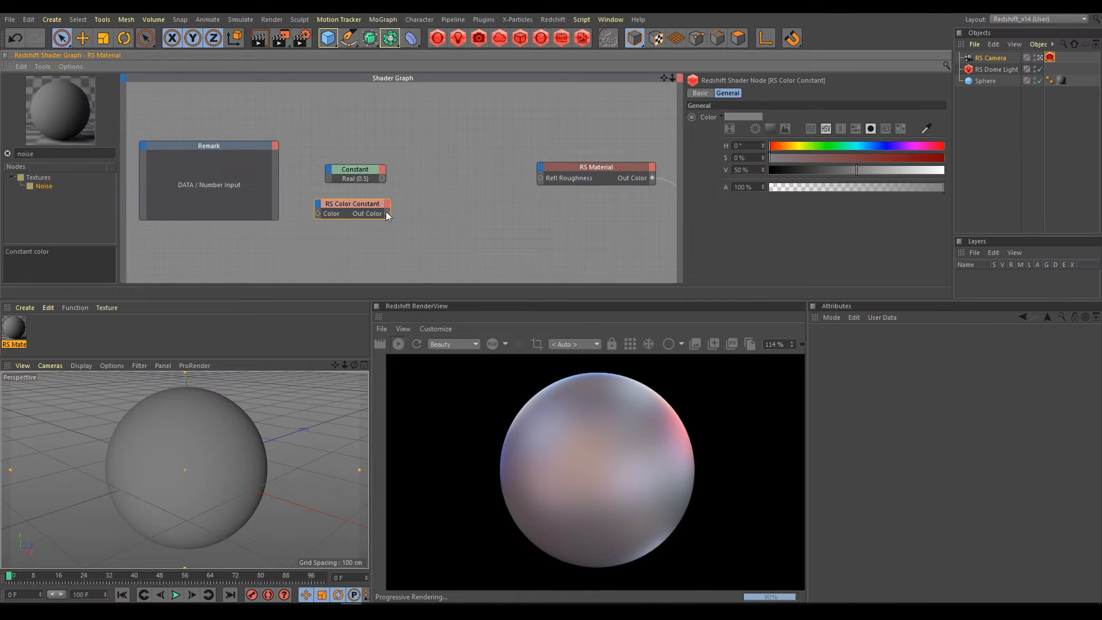
left_click_drag(388, 213, 540, 178)
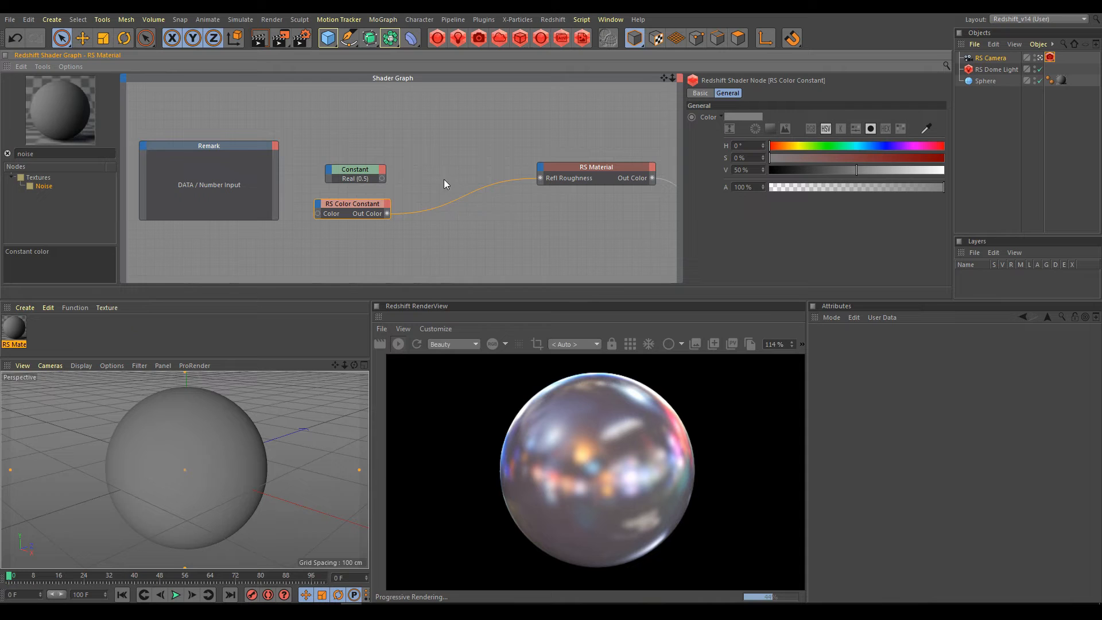
left_click(463, 197)
key("Delete")
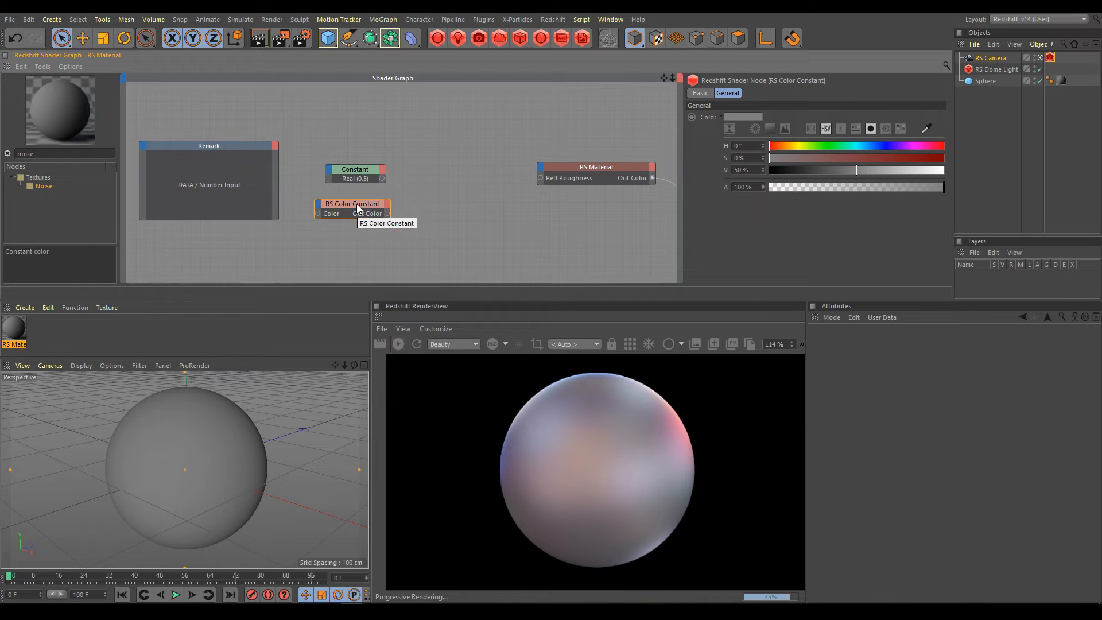
left_click(599, 168)
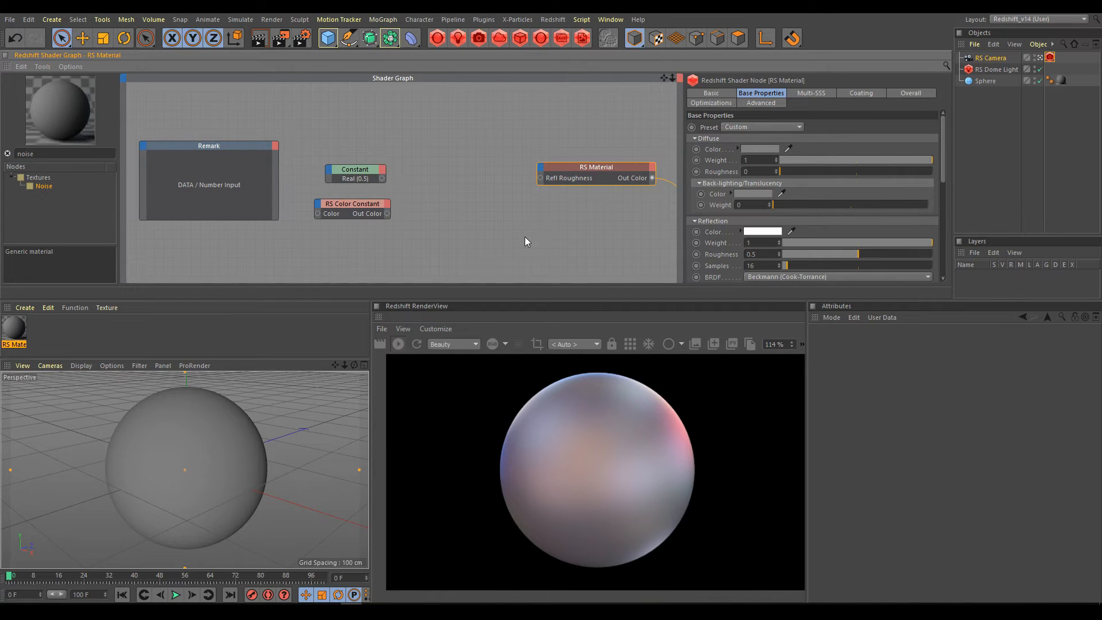
Insert an RS Color Correct node with gamma 2.2 between the RS Color Constant and the RS Material's Refl Roughness input.
type("color c")
left_click_drag(55, 214, 451, 225)
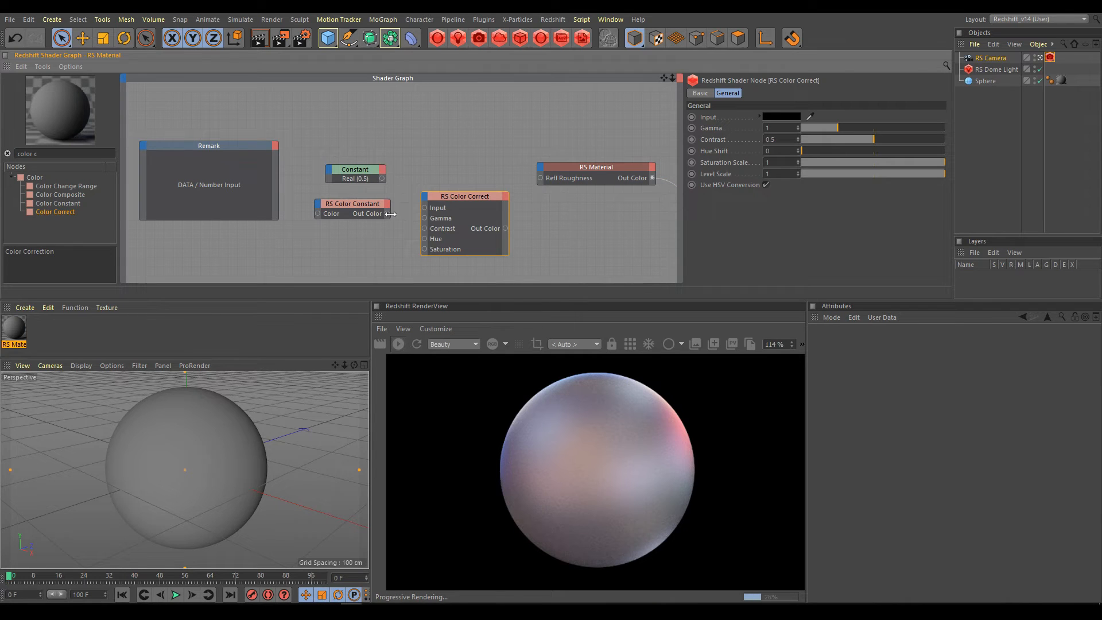
left_click_drag(425, 208, 425, 208)
left_click_drag(542, 182, 539, 182)
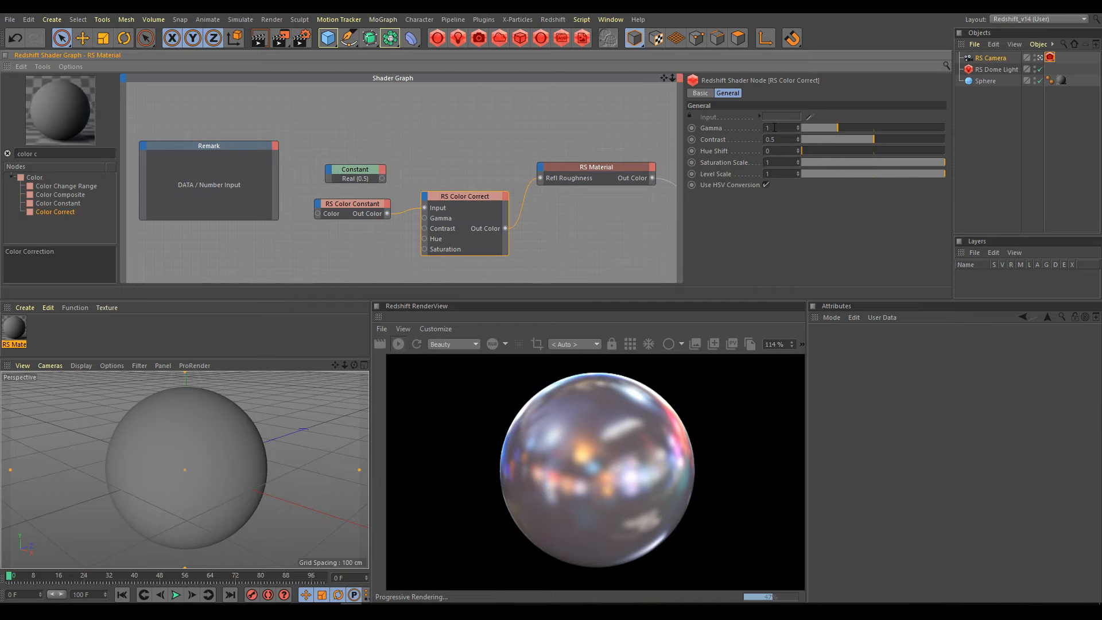
double_click(774, 127)
type("2.2")
key("Return")
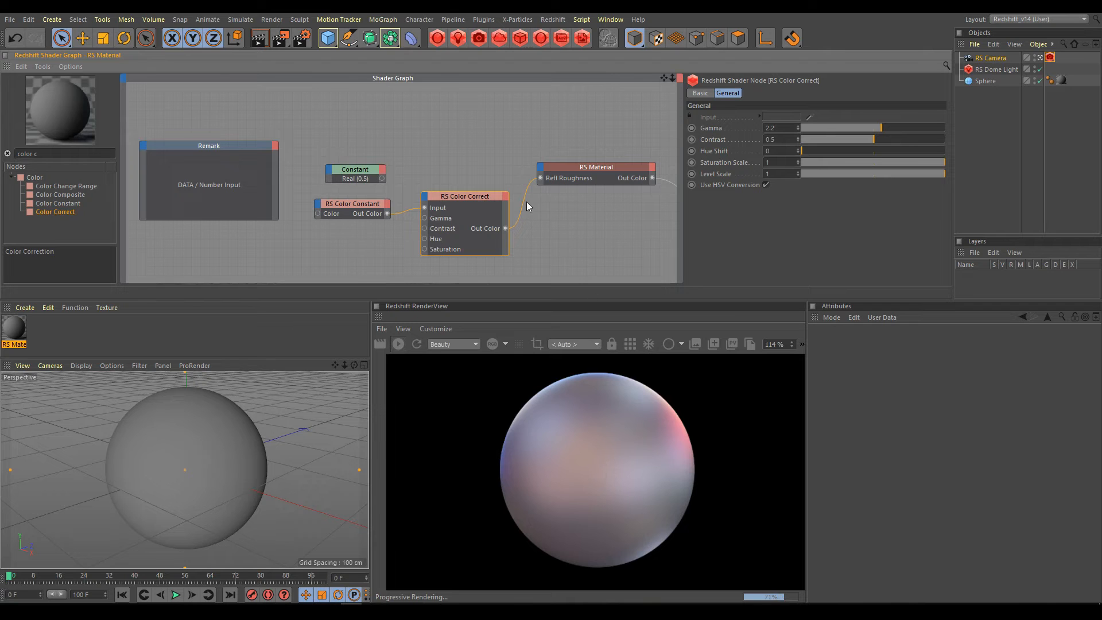
Swap the RS Color Correct connection on Refl Roughness for the Constant node to compare the two roughness inputs.
left_click_drag(525, 199, 551, 234)
left_click_drag(382, 179, 540, 178)
left_click_drag(541, 178, 540, 178)
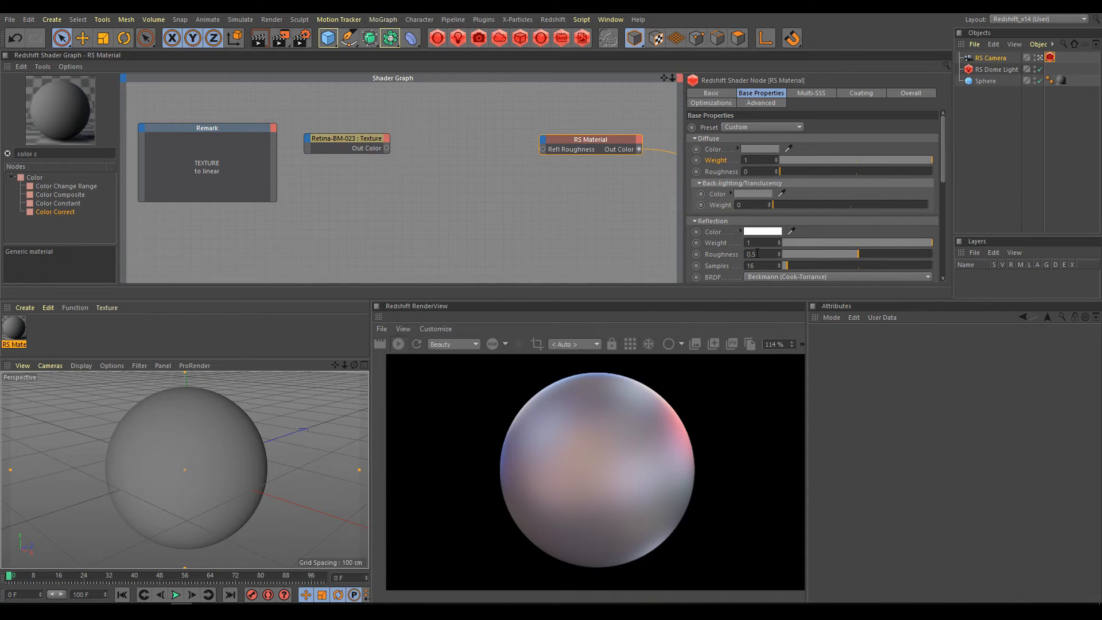
Preview the Retina-BM-023 texture on the output, connect it to Refl Roughness and restore the RS Material as the output.
left_click(355, 139)
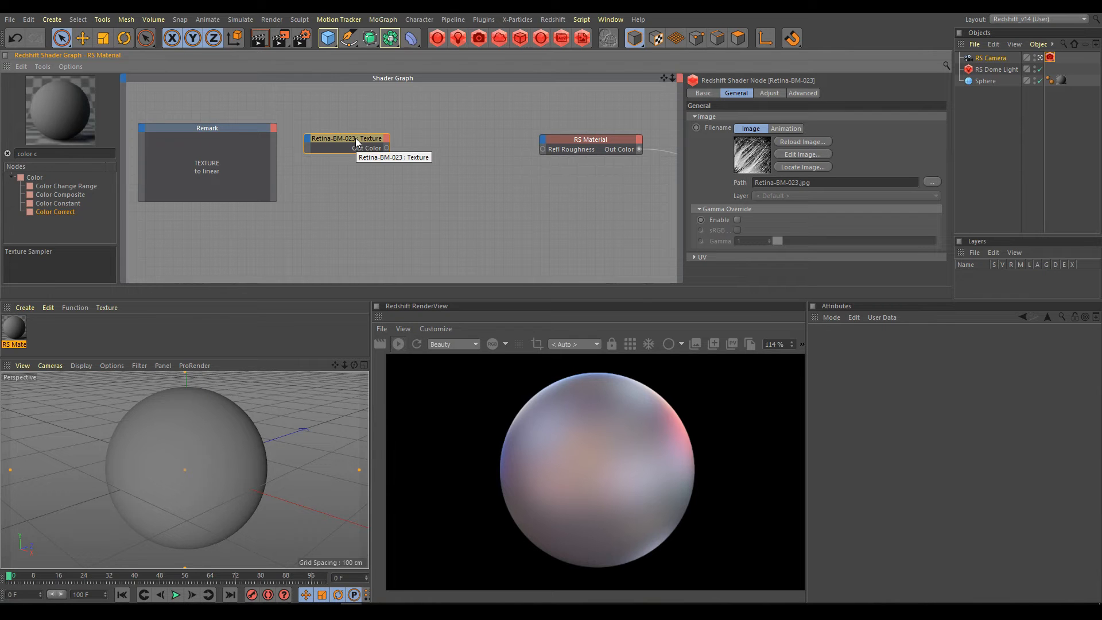
key("o")
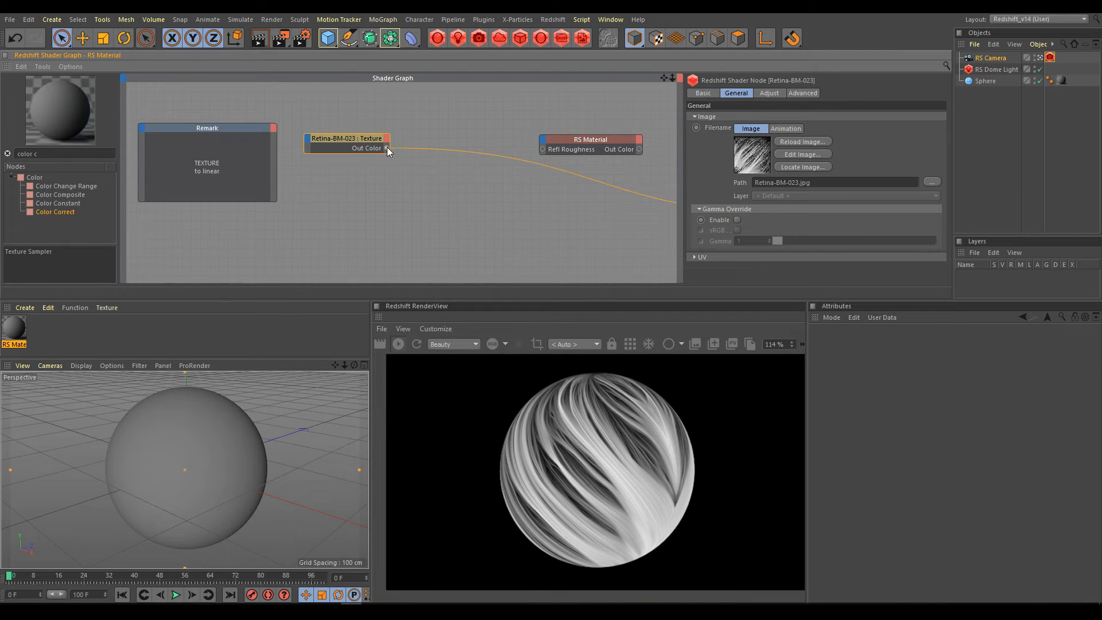
left_click_drag(526, 147, 543, 150)
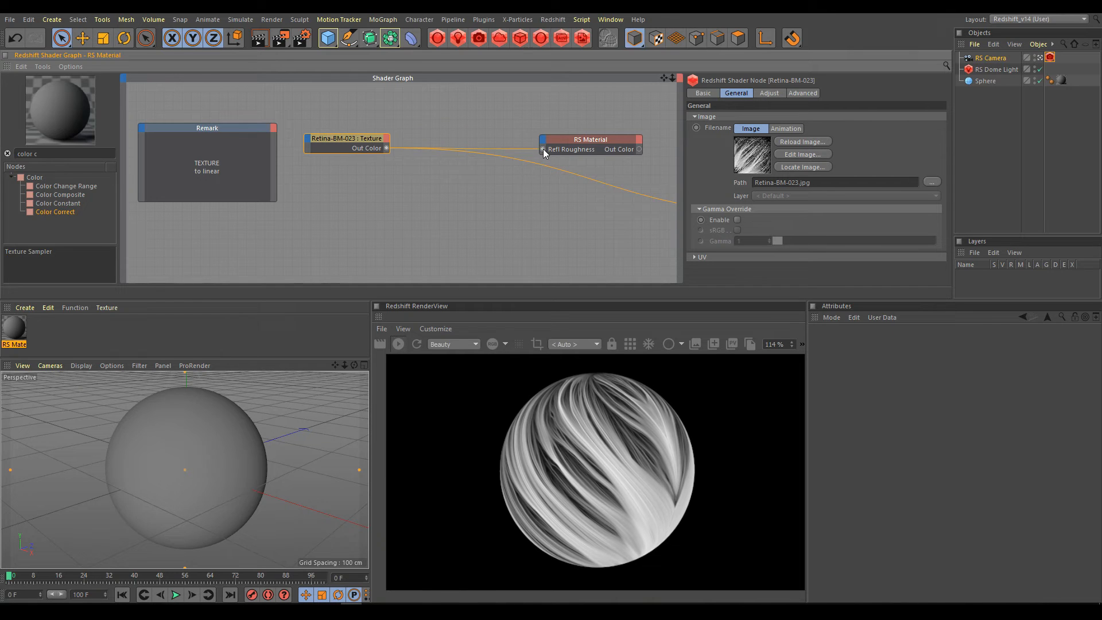
left_click(594, 143)
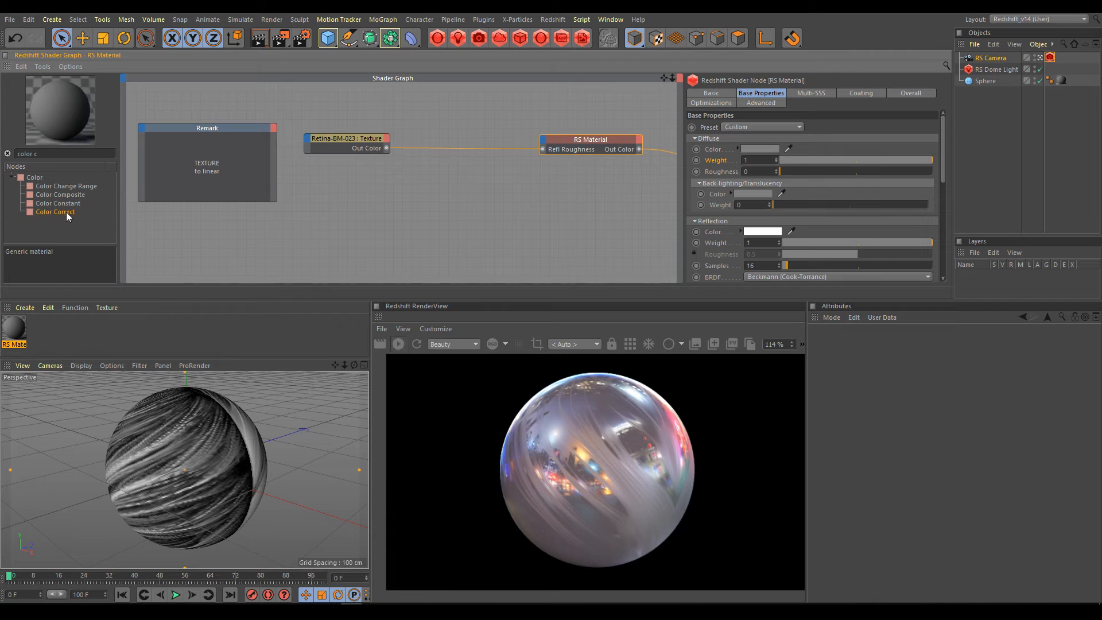
Insert an RS Color Correct node with gamma 2.2 between the Retina-BM-023 texture and Refl Roughness, placing it below the direct line.
left_click_drag(64, 212, 459, 174)
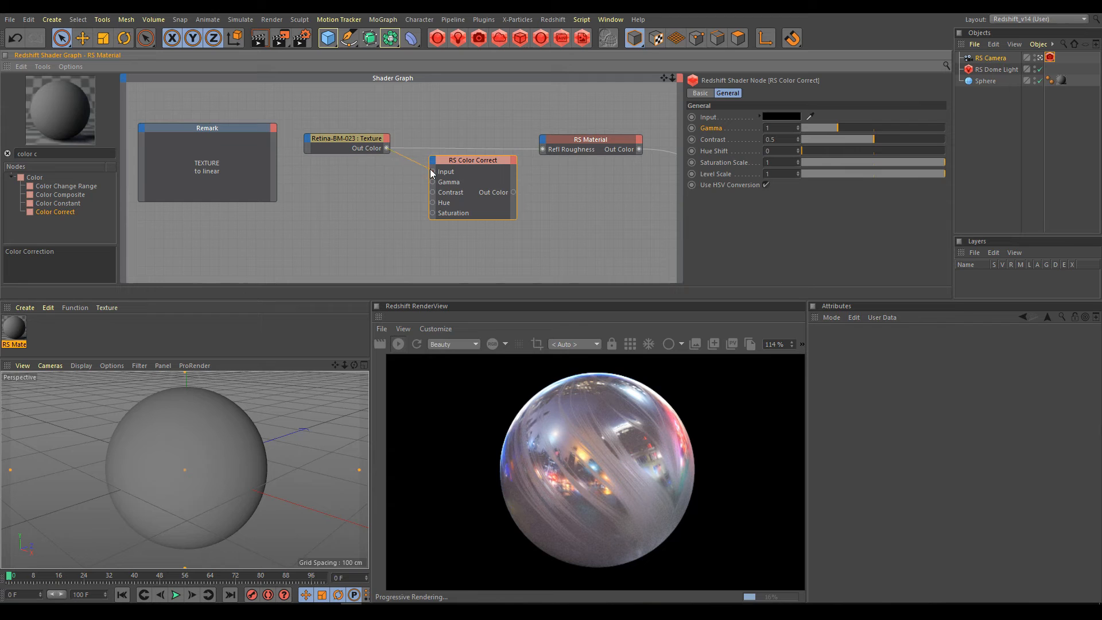
left_click_drag(432, 171, 432, 171)
left_click_drag(514, 193, 543, 150)
double_click(769, 128)
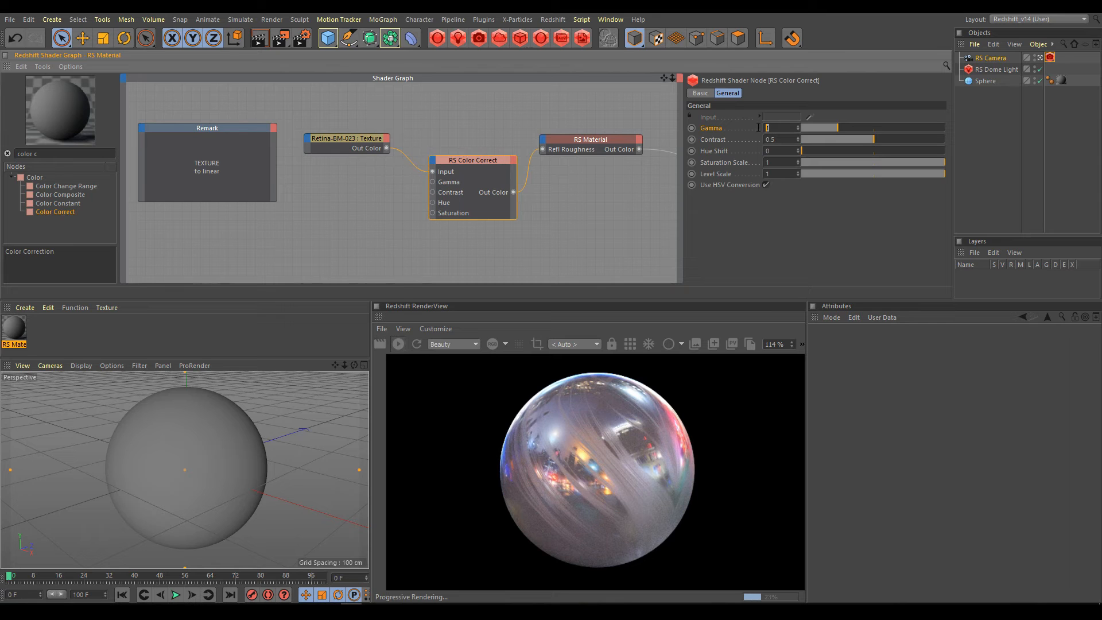
type("2.2")
key("Return")
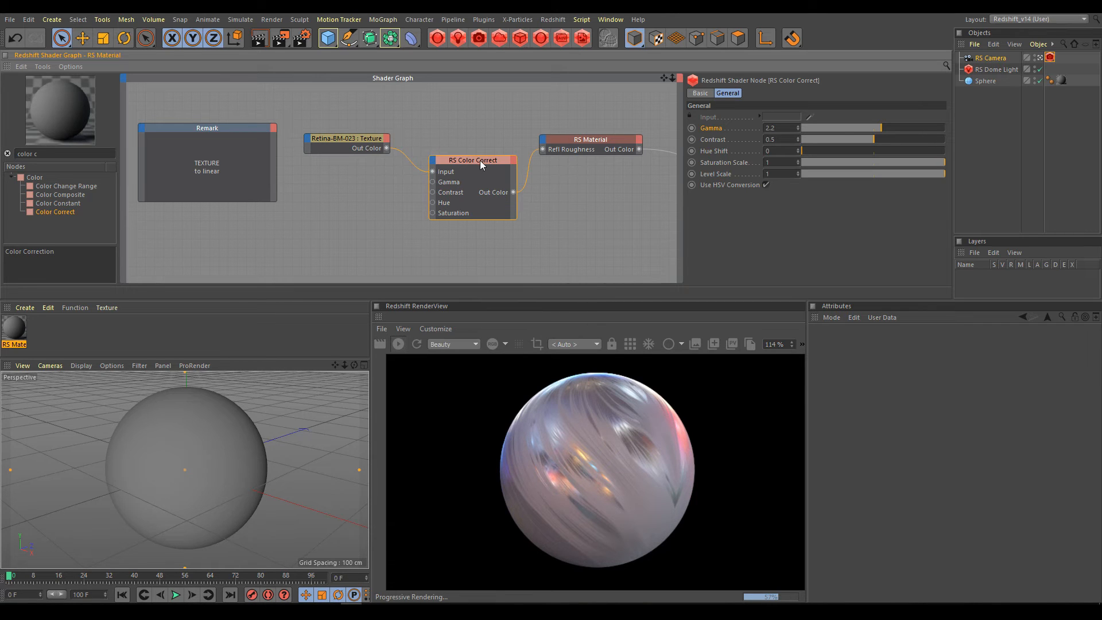
left_click_drag(477, 158, 466, 171)
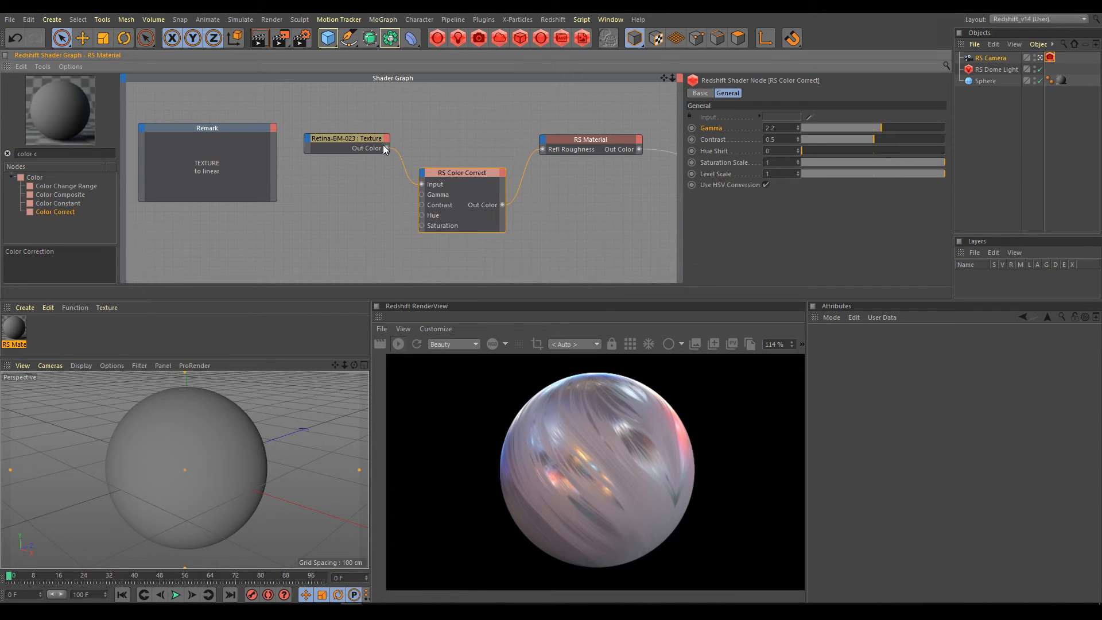
Connect the Retina-BM-023 texture directly to Refl Roughness and enable the texture's Gamma Override.
left_click_drag(474, 150, 543, 150)
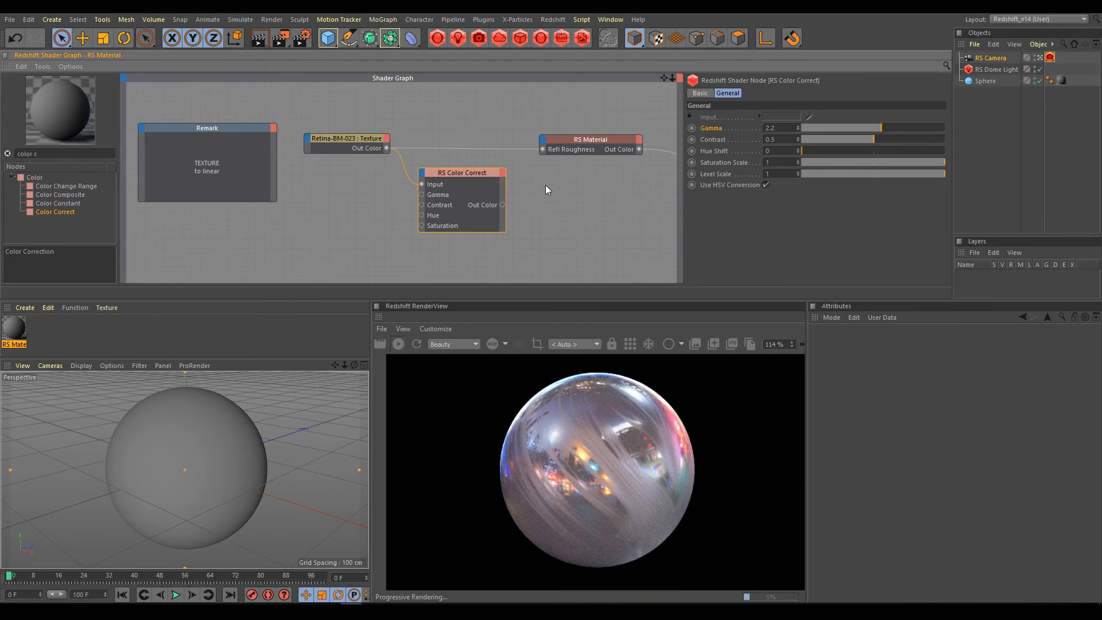
left_click(353, 140)
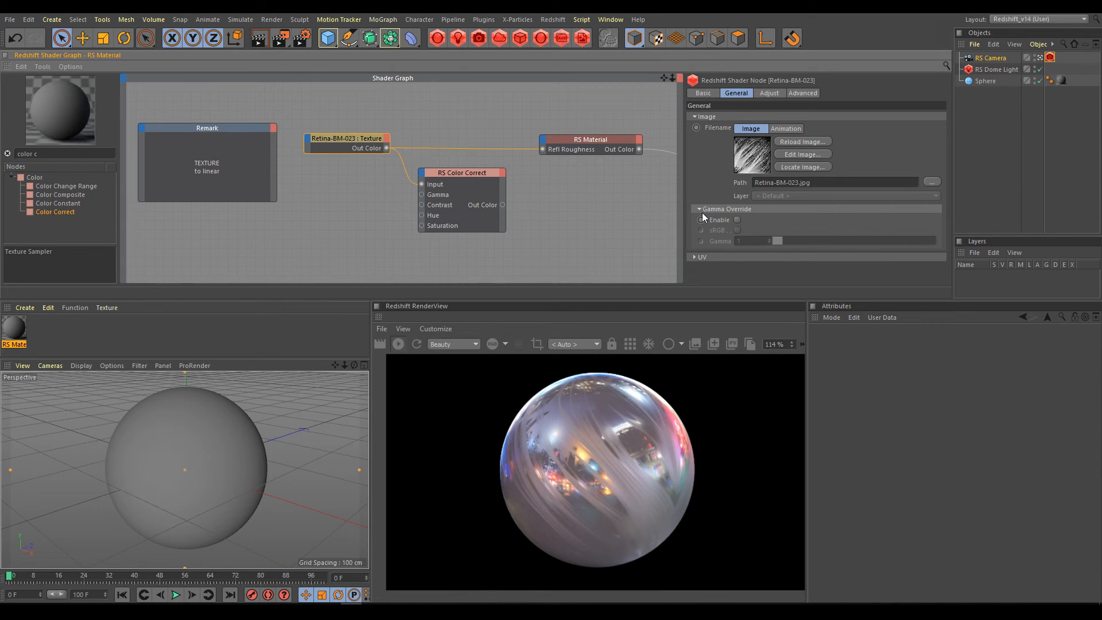
left_click(738, 220)
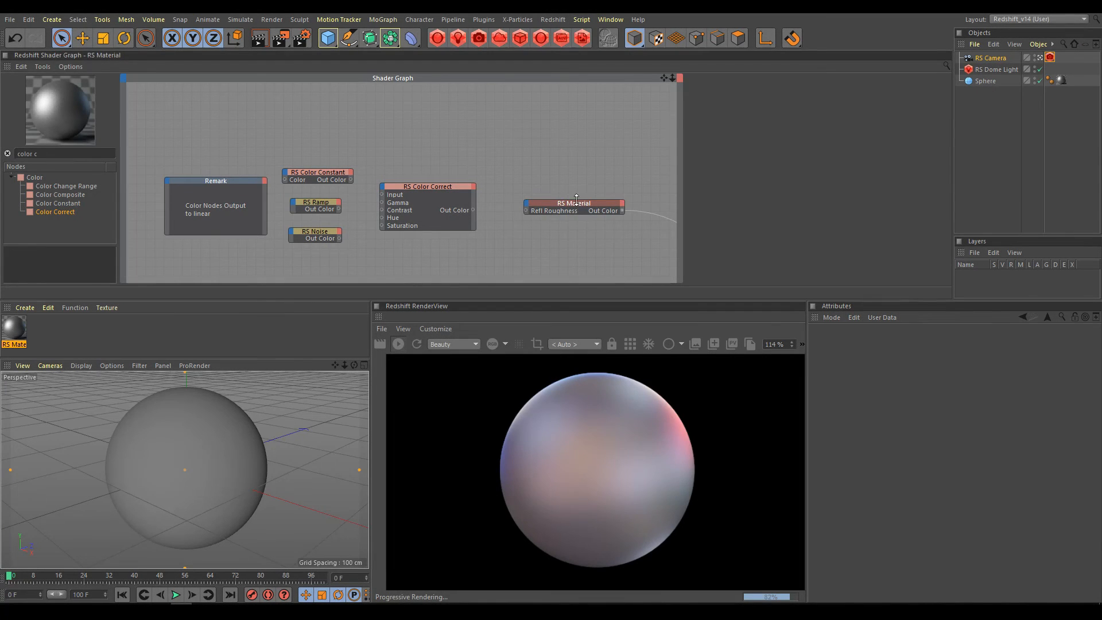
Connect RS Color Constant to the RS Color Correct input and feed its output into the RS Material's Refl Roughness.
left_click(577, 207)
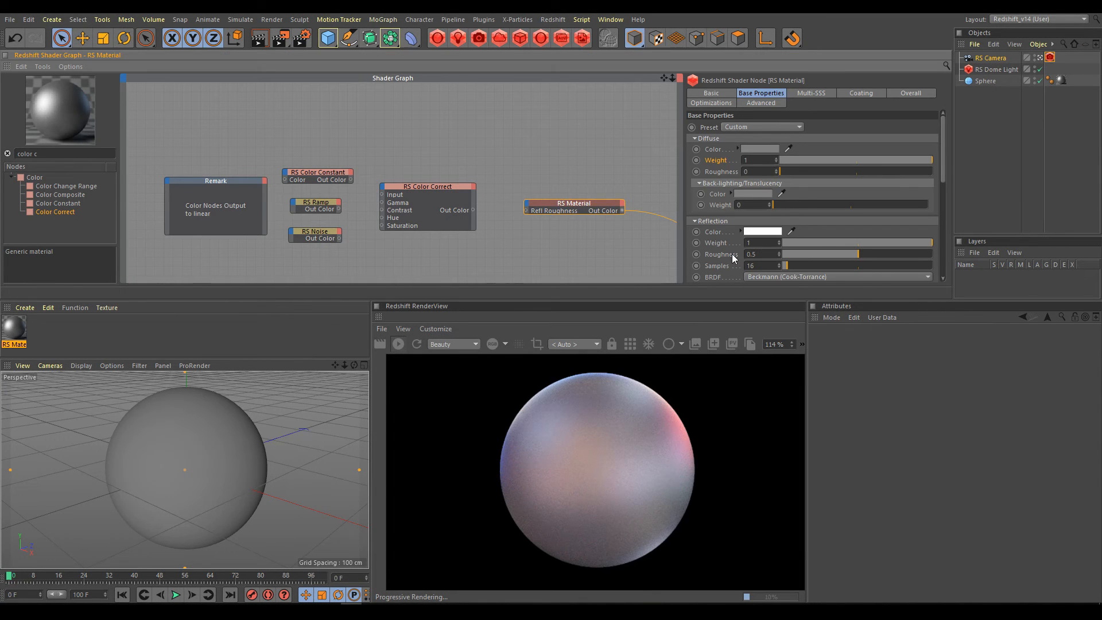
left_click(314, 172)
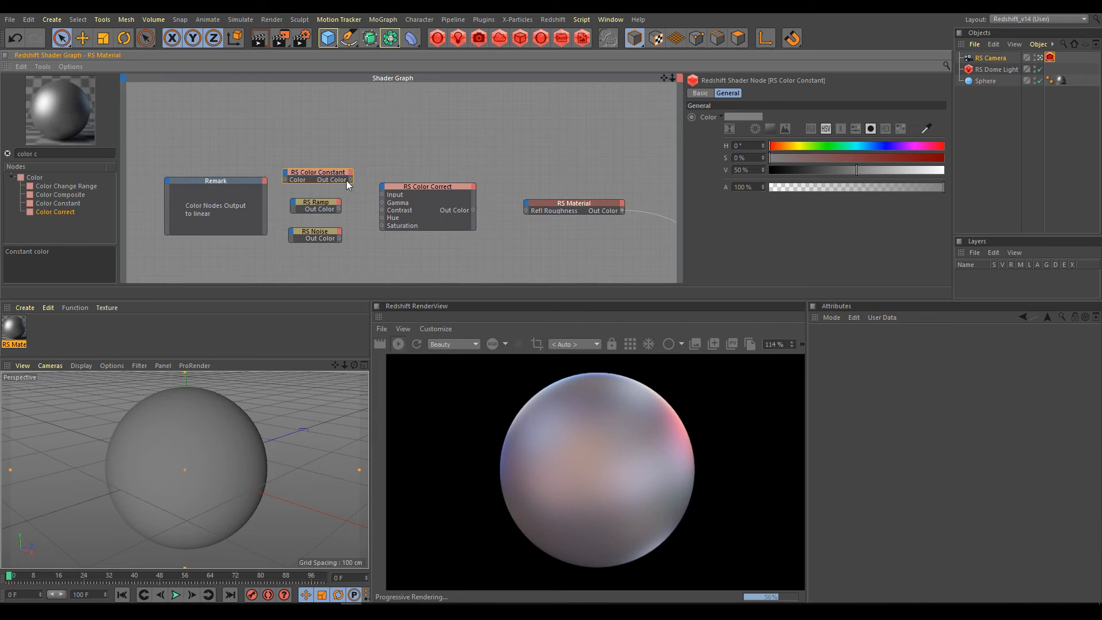
left_click_drag(370, 190, 383, 195)
left_click(430, 188)
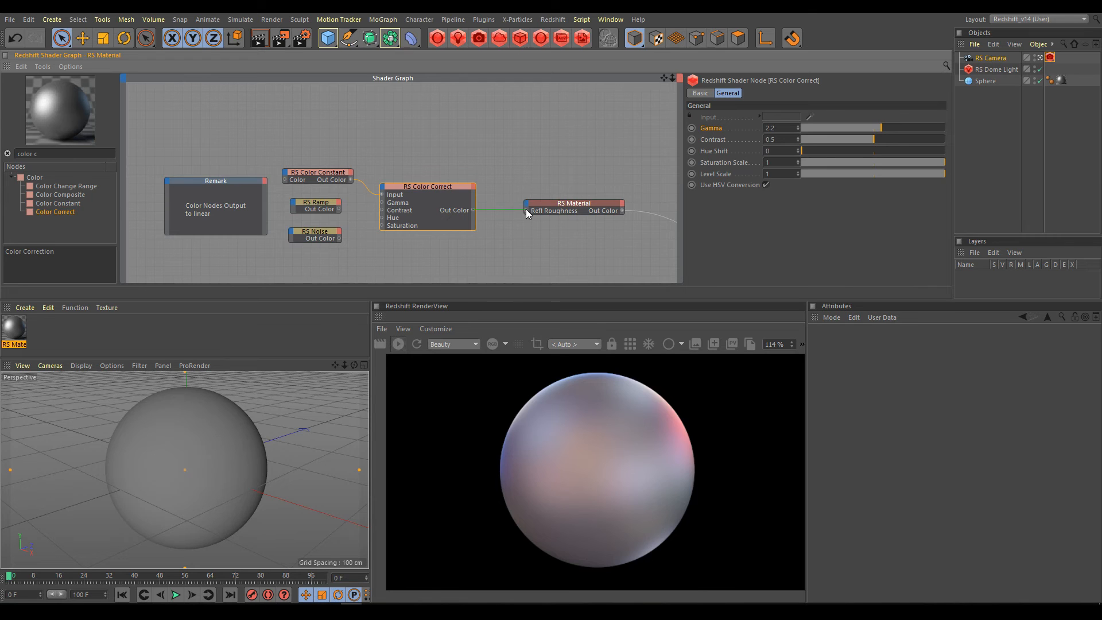
left_click_drag(526, 209, 526, 210)
Replace the Color Constant feeding the RS Color Correct input with RS Ramp, and that with RS Noise.
left_click(315, 204)
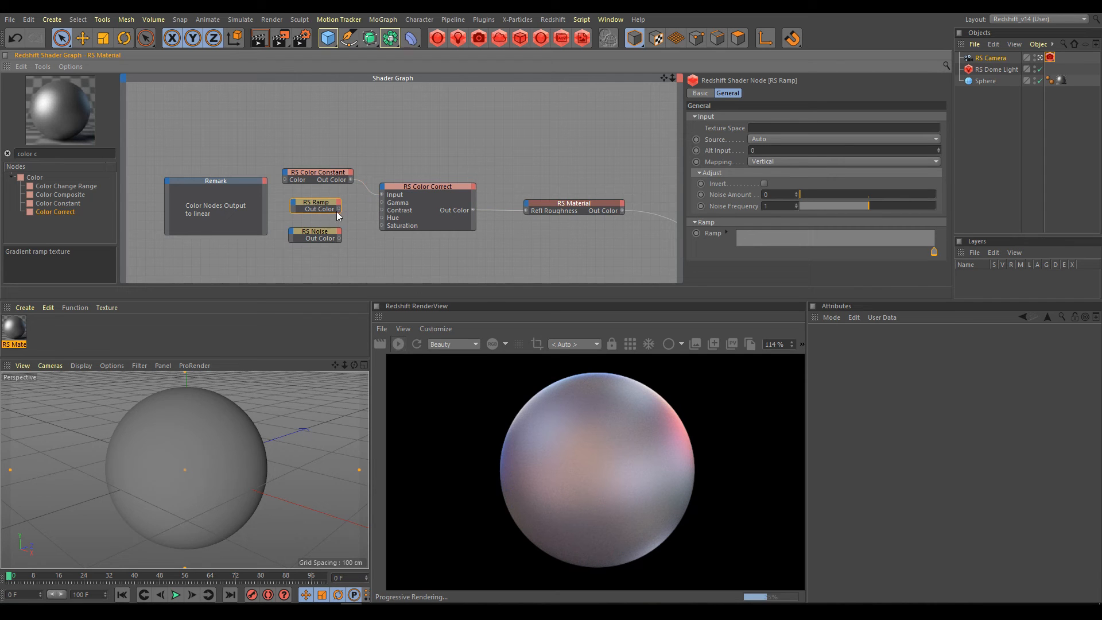
left_click_drag(339, 209, 382, 196)
left_click(322, 232)
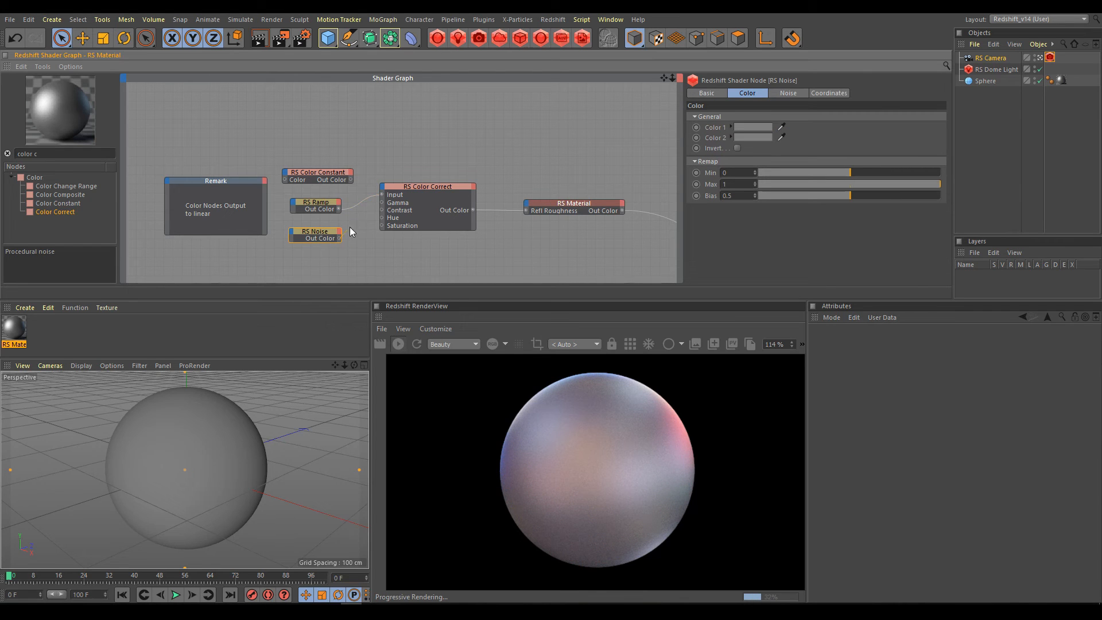
left_click_drag(382, 198, 382, 195)
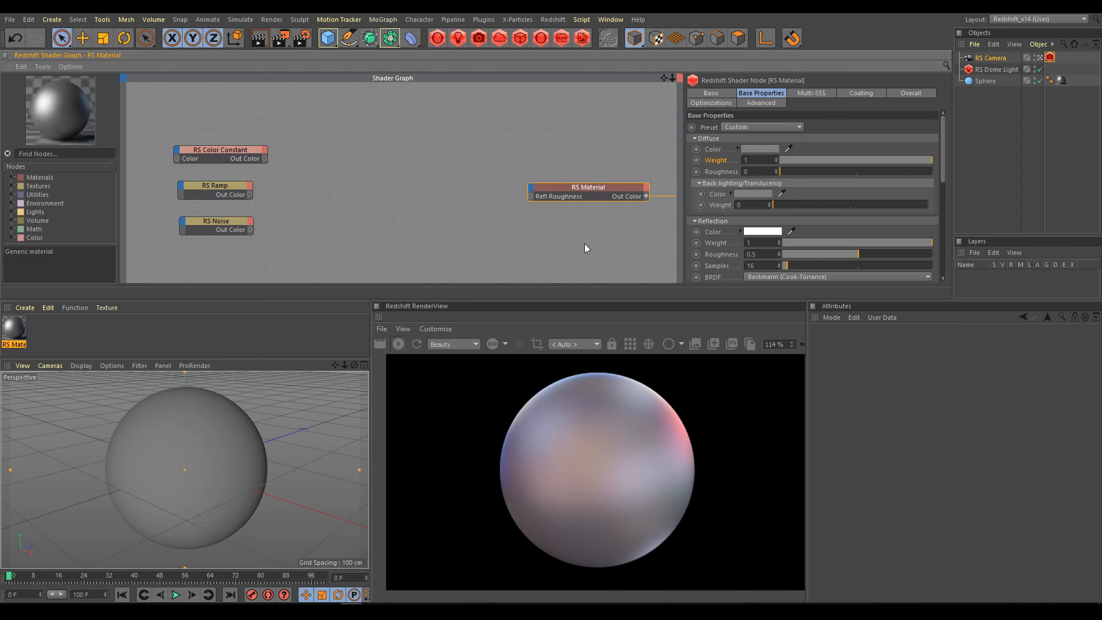
Add a scalar Mul node between the color nodes and the RS Material, and widen it slightly.
left_click(44, 153)
type("mul")
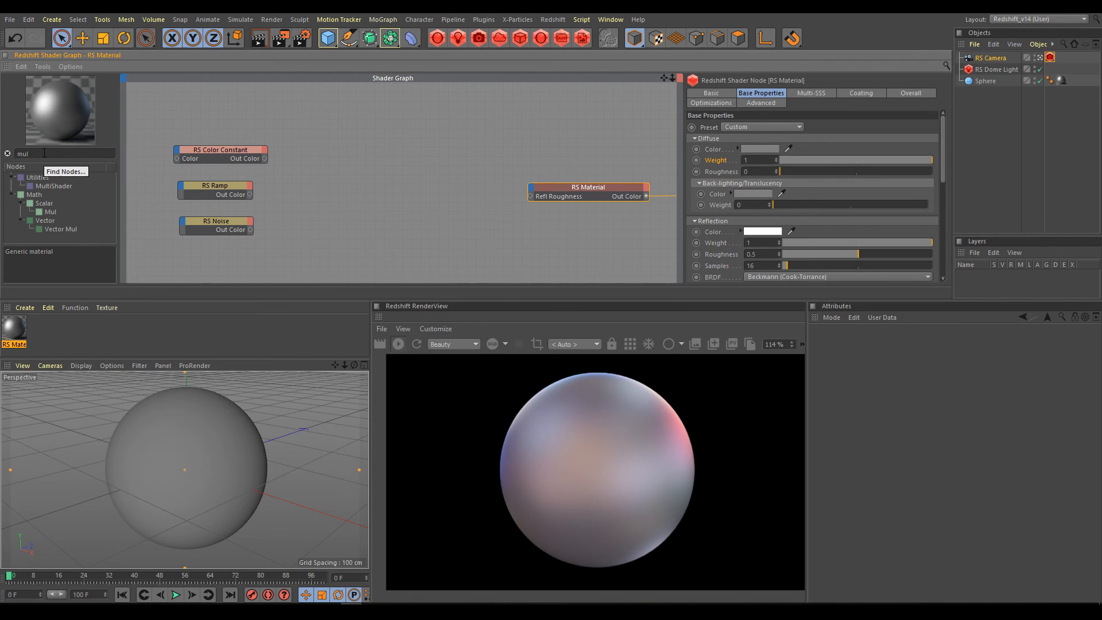
left_click_drag(50, 212, 393, 181)
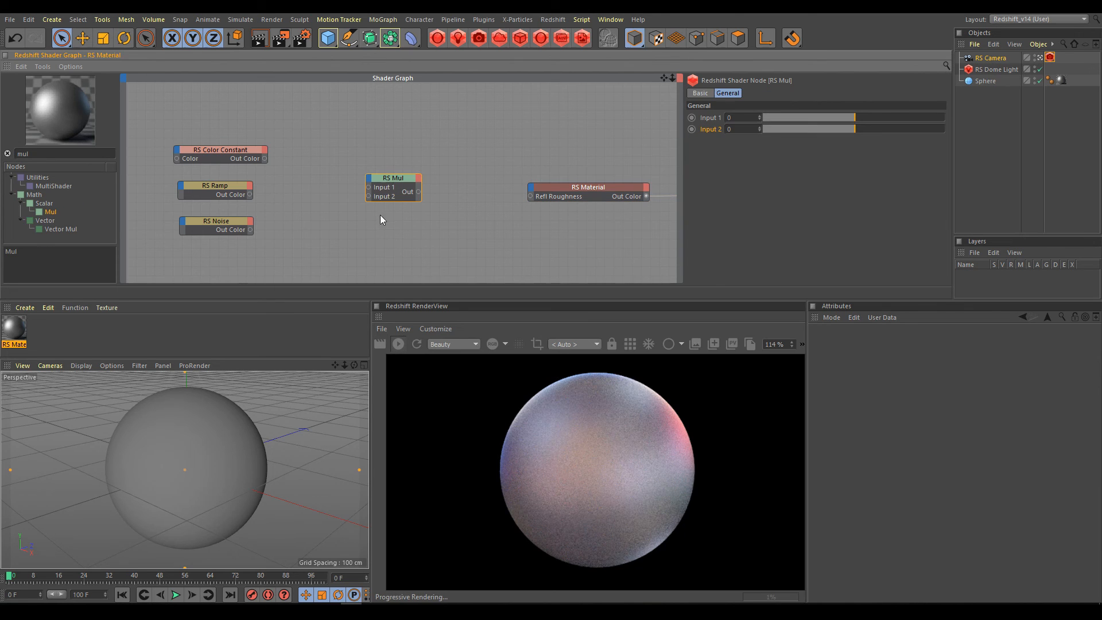
left_click_drag(366, 192, 338, 192)
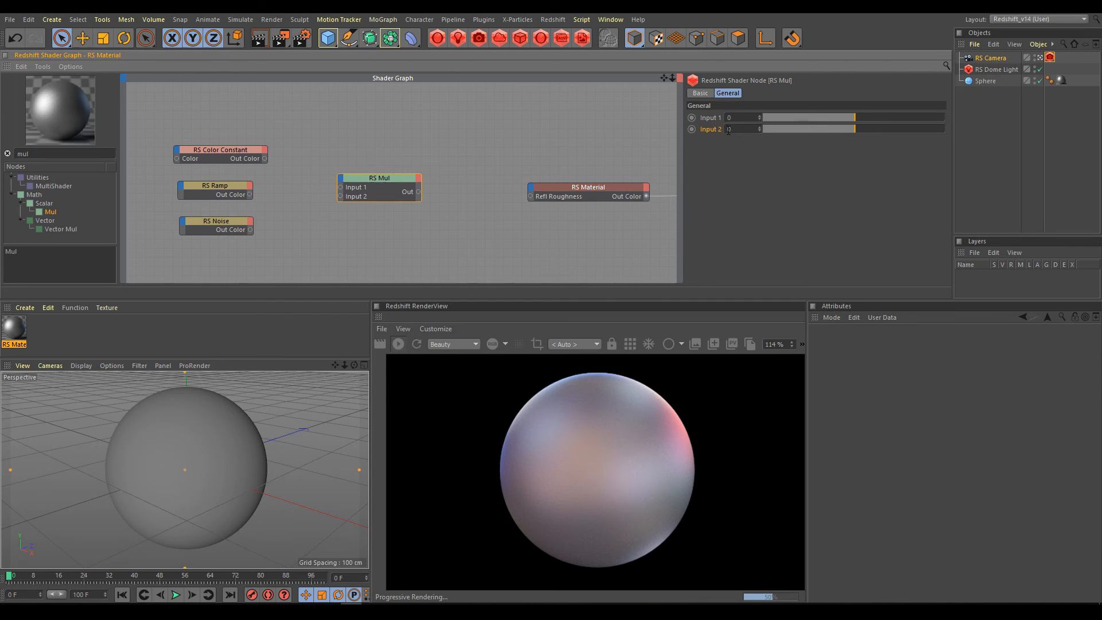
Connect RS Color Constant to RS Mul Input 1 and its output to Refl Roughness, with Input 2 set to 2.3.
left_click_drag(265, 159, 340, 190)
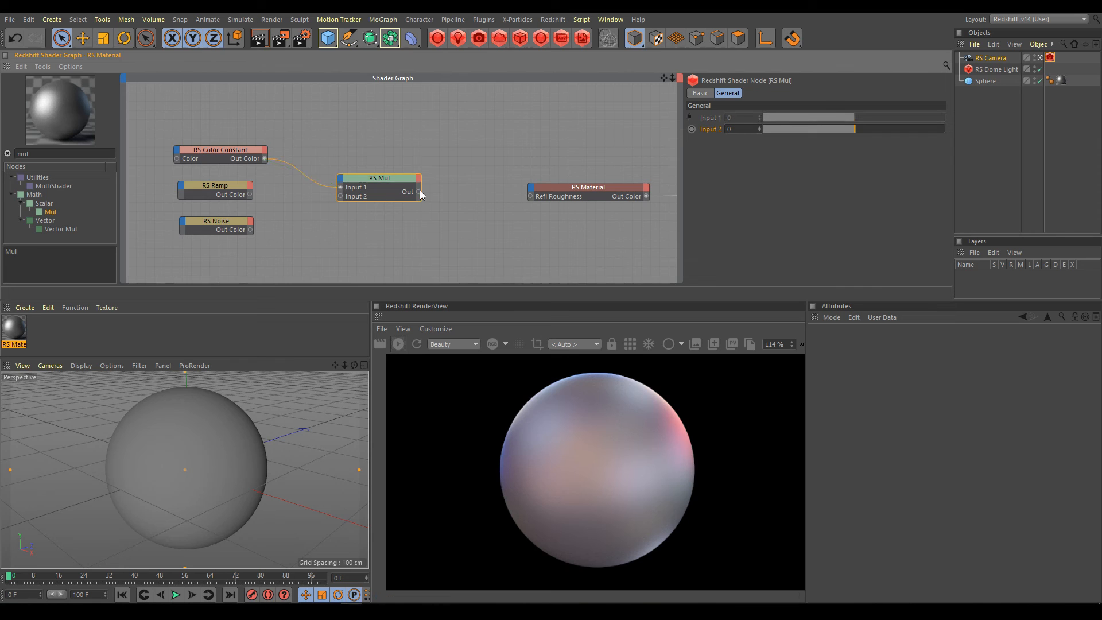
left_click_drag(419, 192, 530, 196)
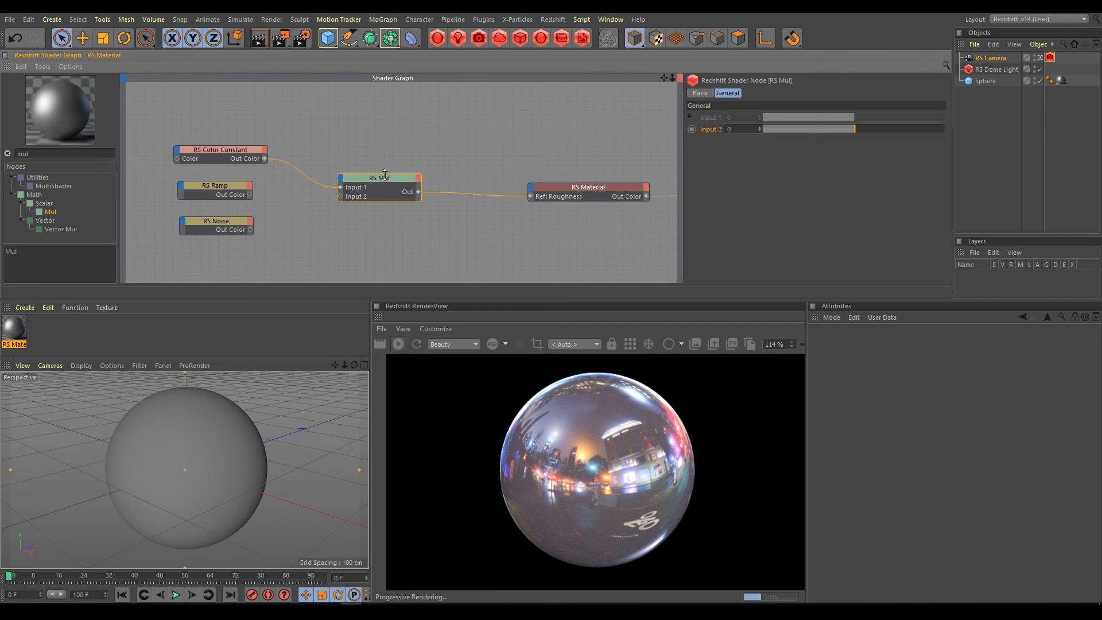
type("2.3")
key("Return")
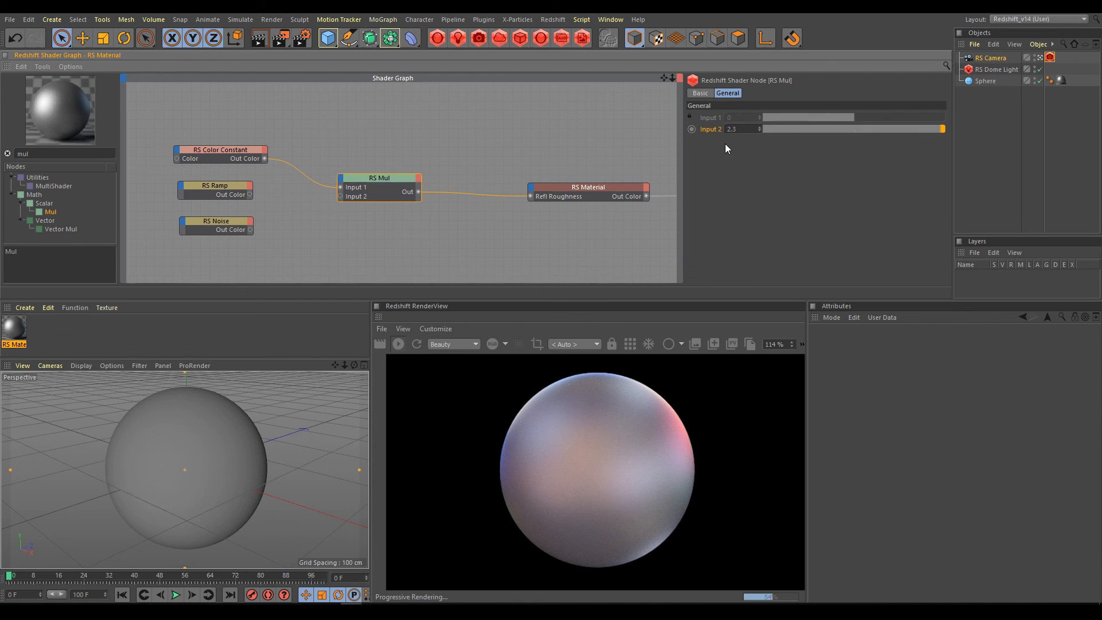
Disconnect and reconnect RS Mul to Refl Roughness for comparison, and swap its Input 1 source to RS Ramp and on to RS Noise.
left_click(477, 195)
left_click_drag(520, 197, 529, 196)
left_click_drag(250, 196, 340, 188)
left_click_drag(251, 229, 342, 187)
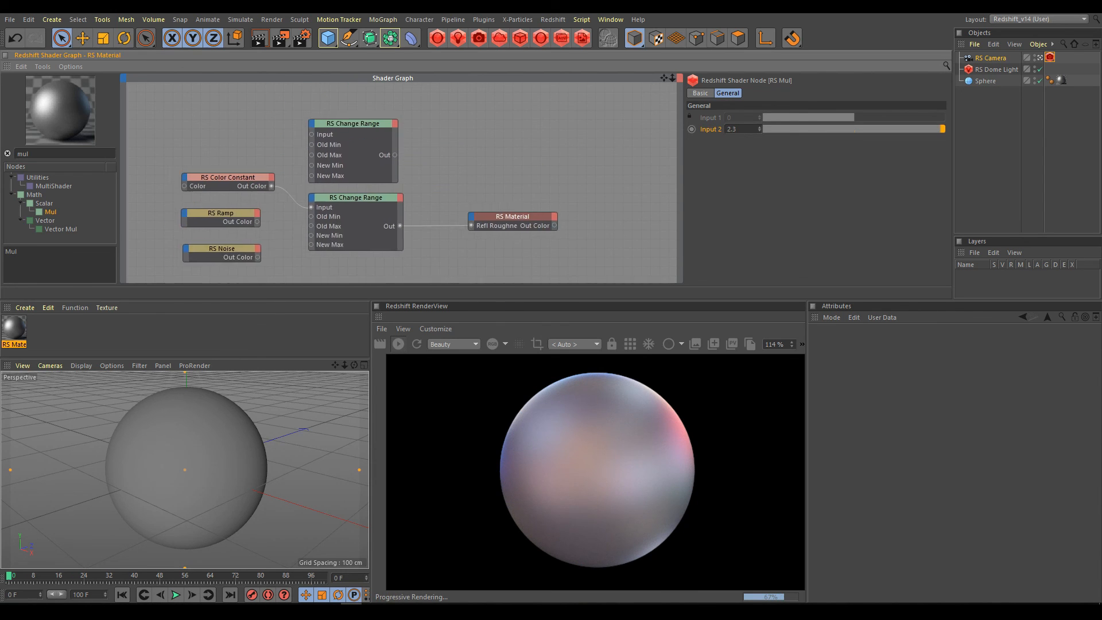
mouse_move(370, 254)
middle_mouse_down()
mouse_move(388, 229)
mouse_move(383, 243)
middle_mouse_up()
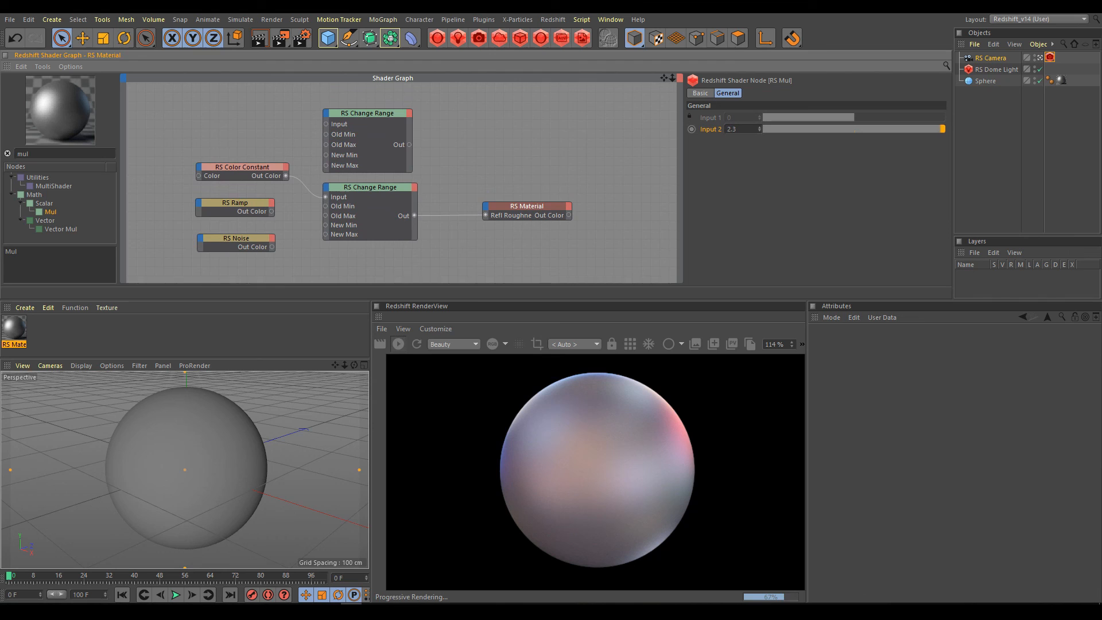
Compare the range settings of the unconnected RS Change Range node with those of the one feeding Refl Roughness.
left_click(374, 113)
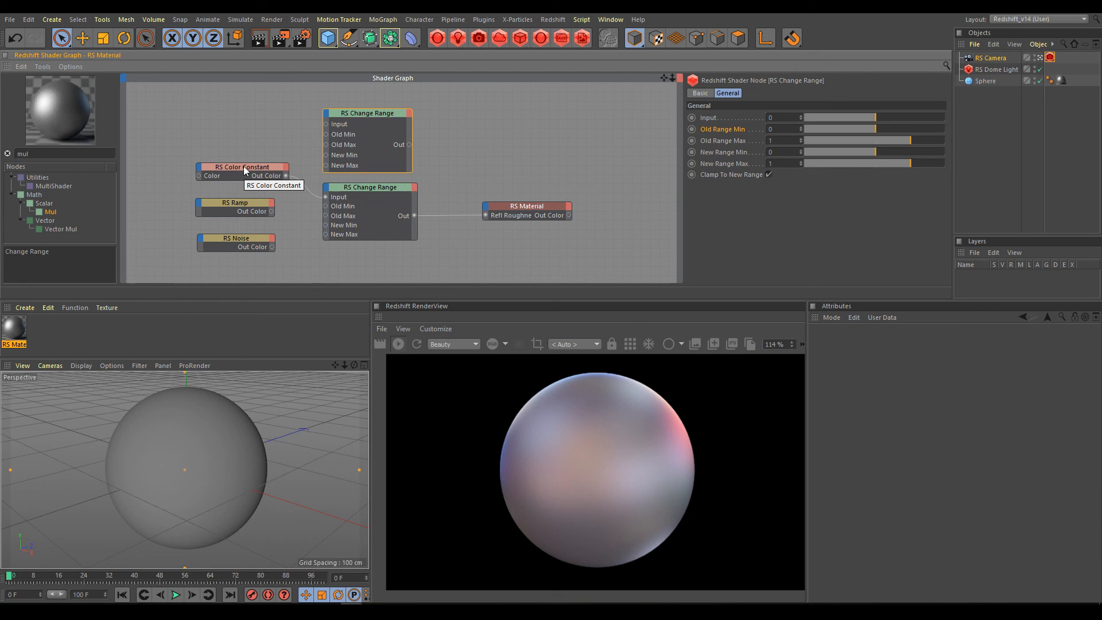
left_click(365, 187)
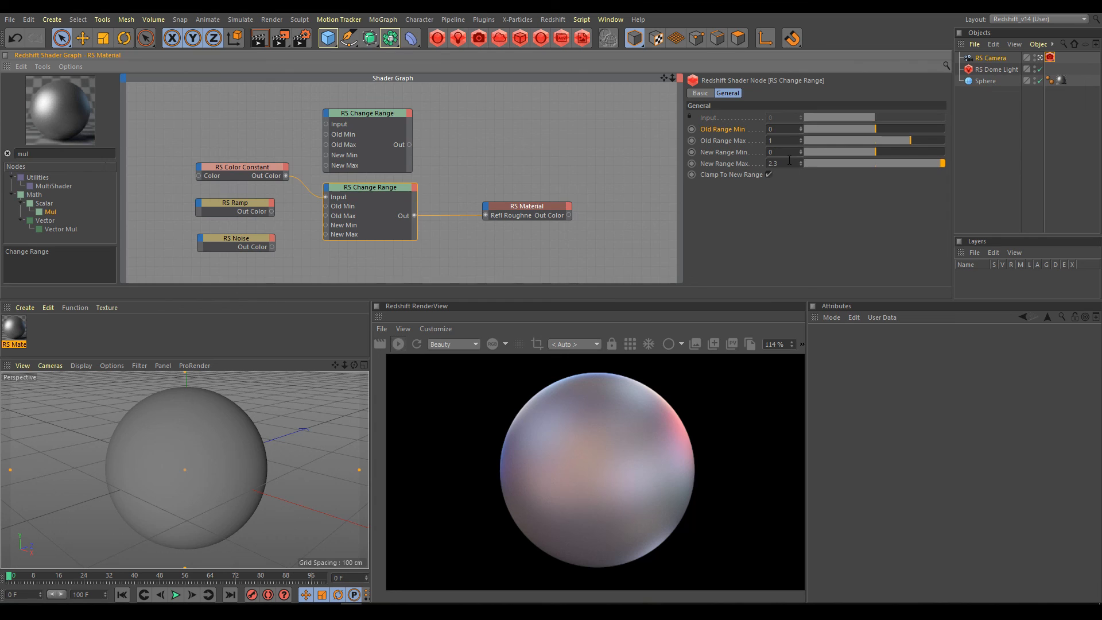
left_click(384, 113)
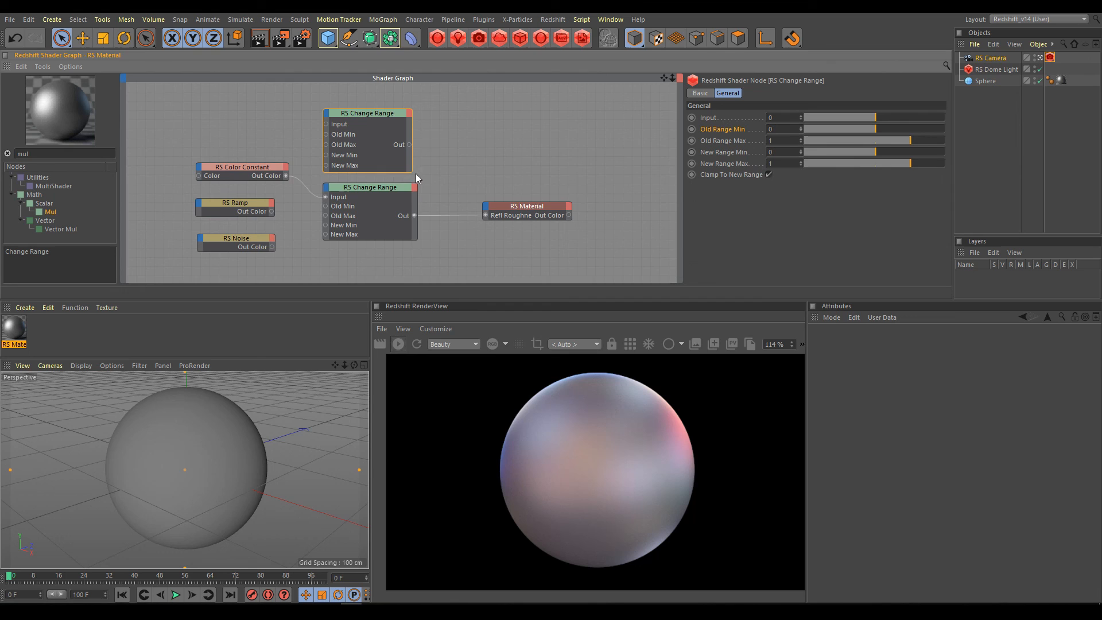
left_click(378, 187)
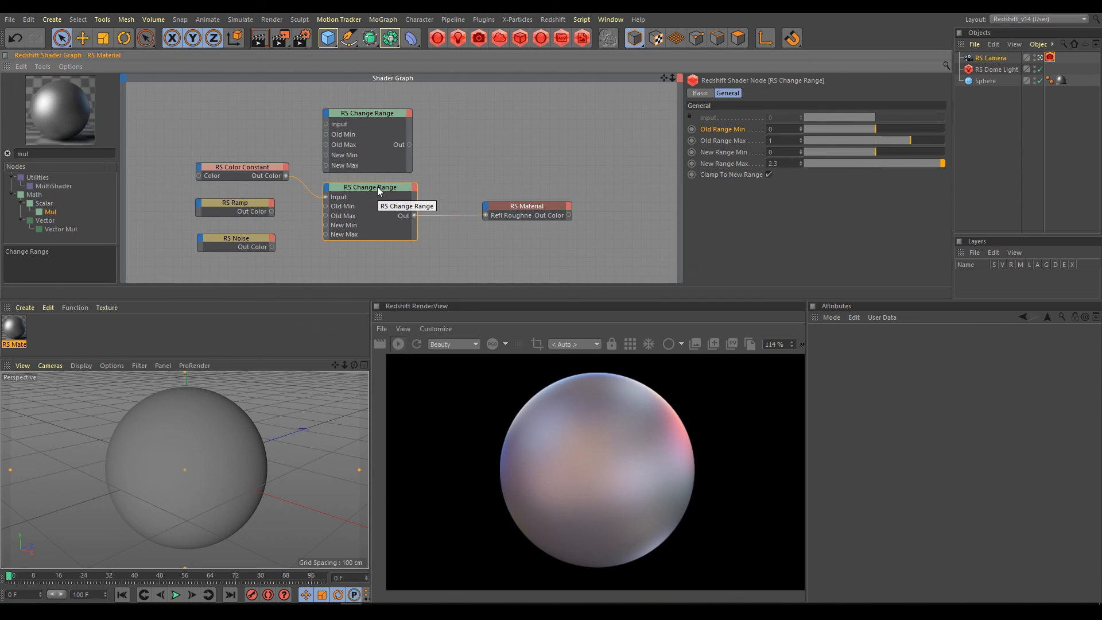
Disconnect the RS Change Range from Refl Roughness to compare with the material's own roughness, and reconnect it.
left_click(532, 210)
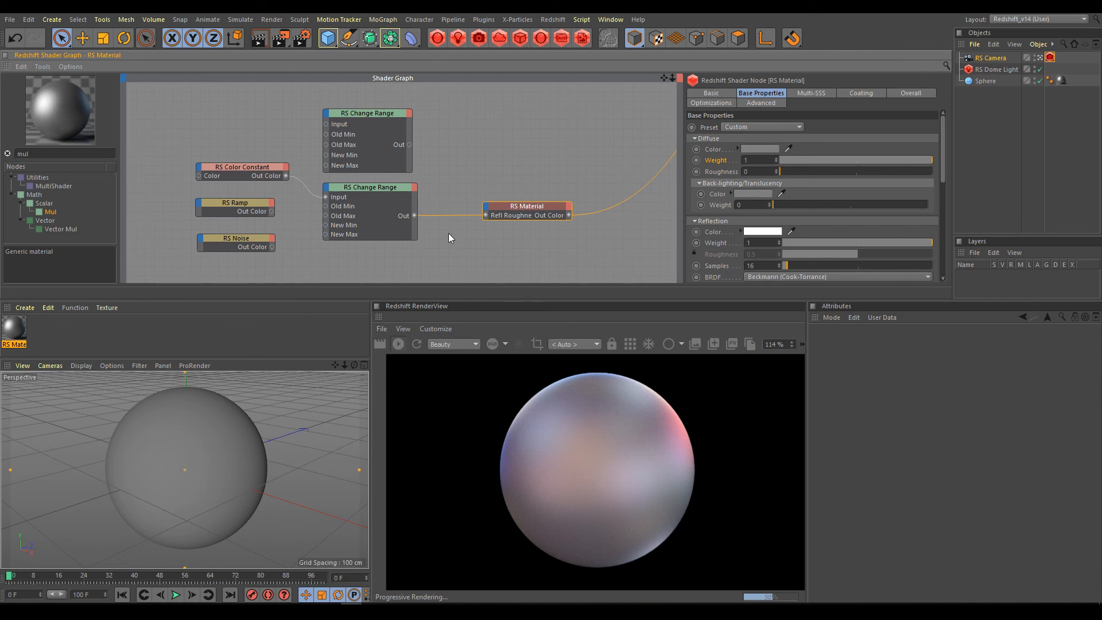
left_click(451, 217)
key("Delete")
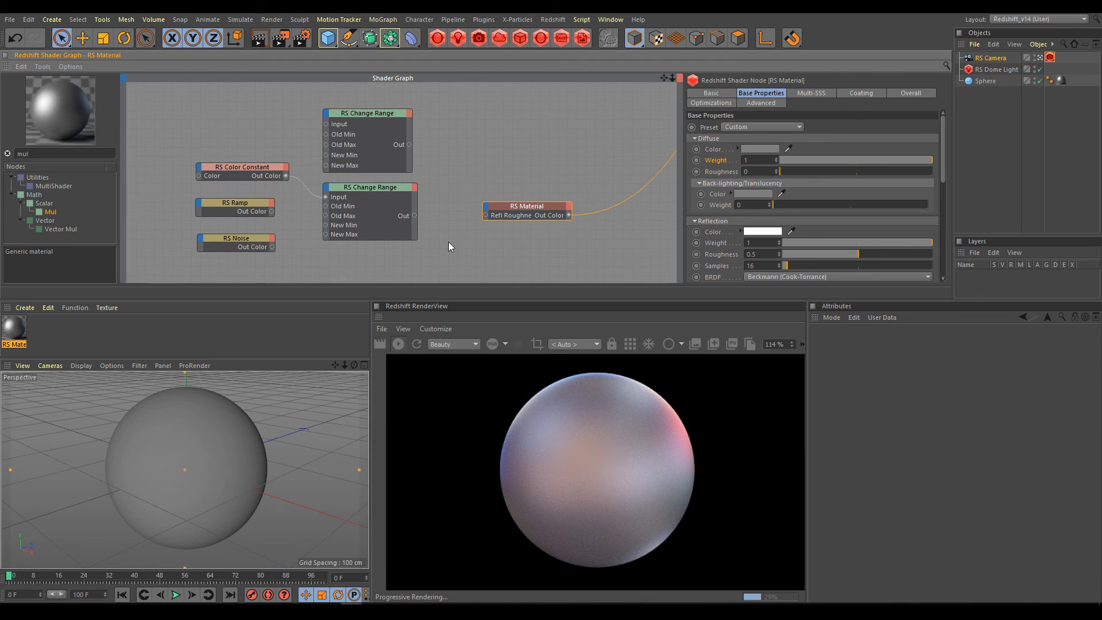
left_click_drag(415, 215, 486, 215)
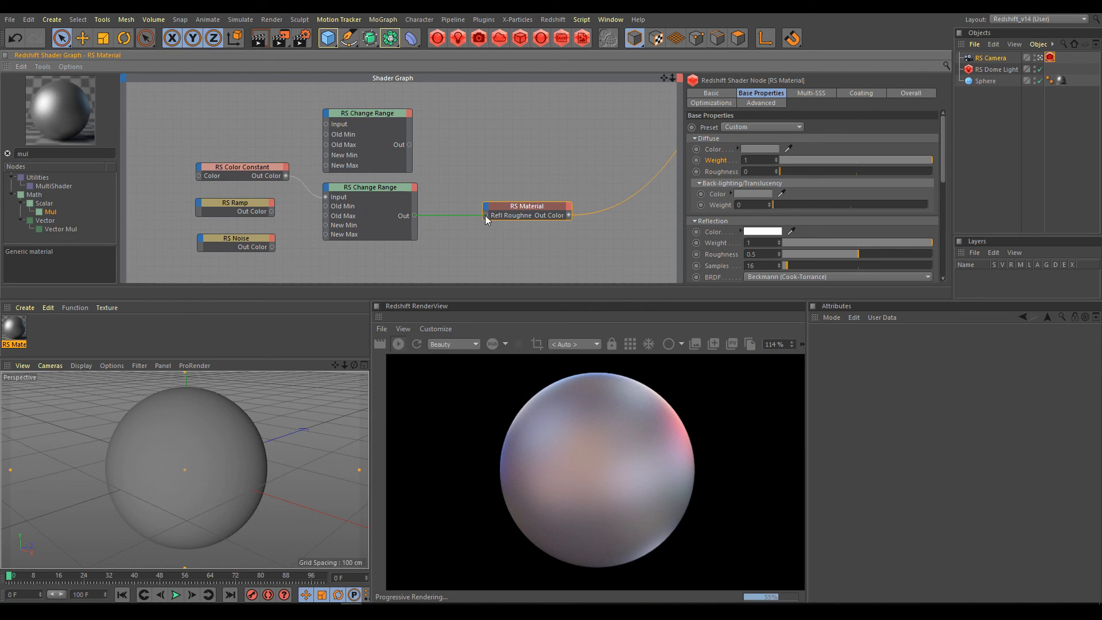
Replace the Color Constant feeding the connected RS Change Range input with RS Ramp, and that with RS Noise.
left_click(384, 188)
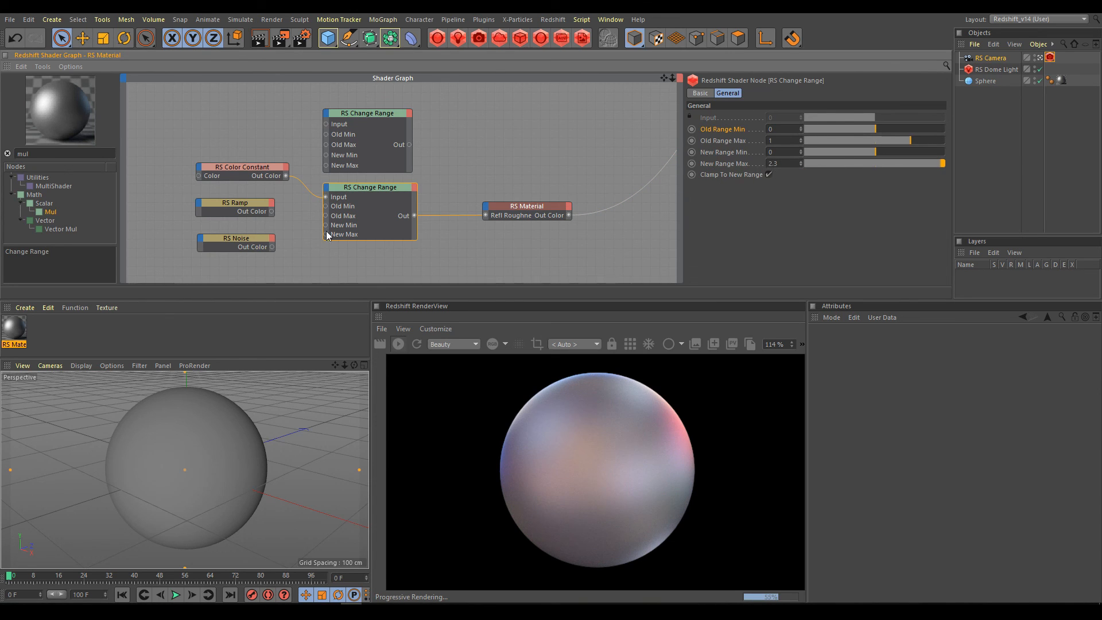
left_click_drag(273, 212, 325, 197)
left_click_drag(272, 247, 325, 197)
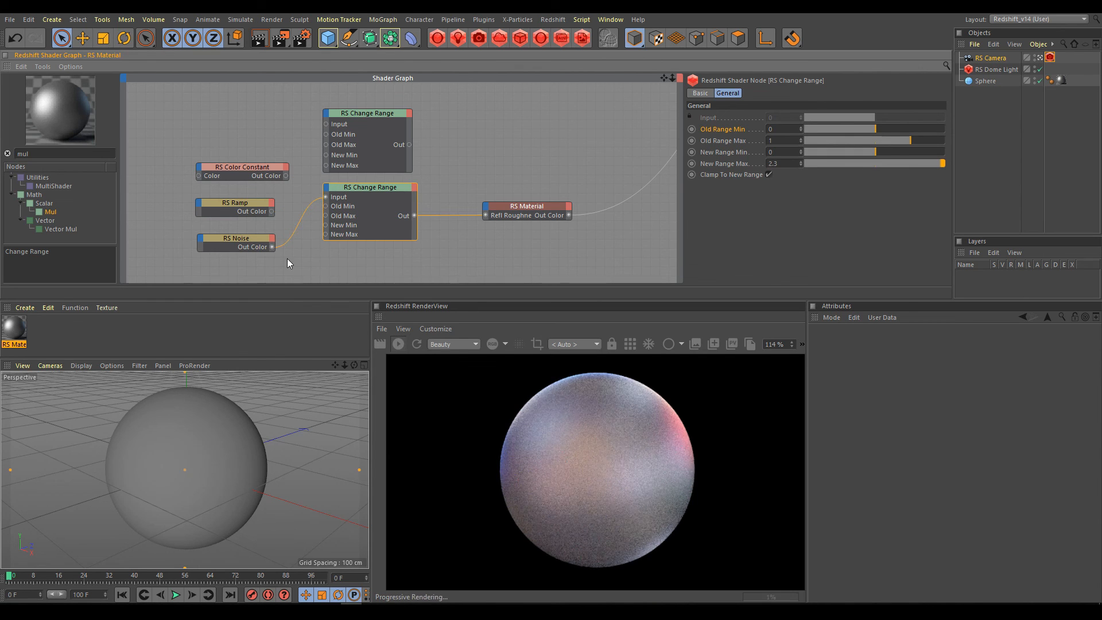